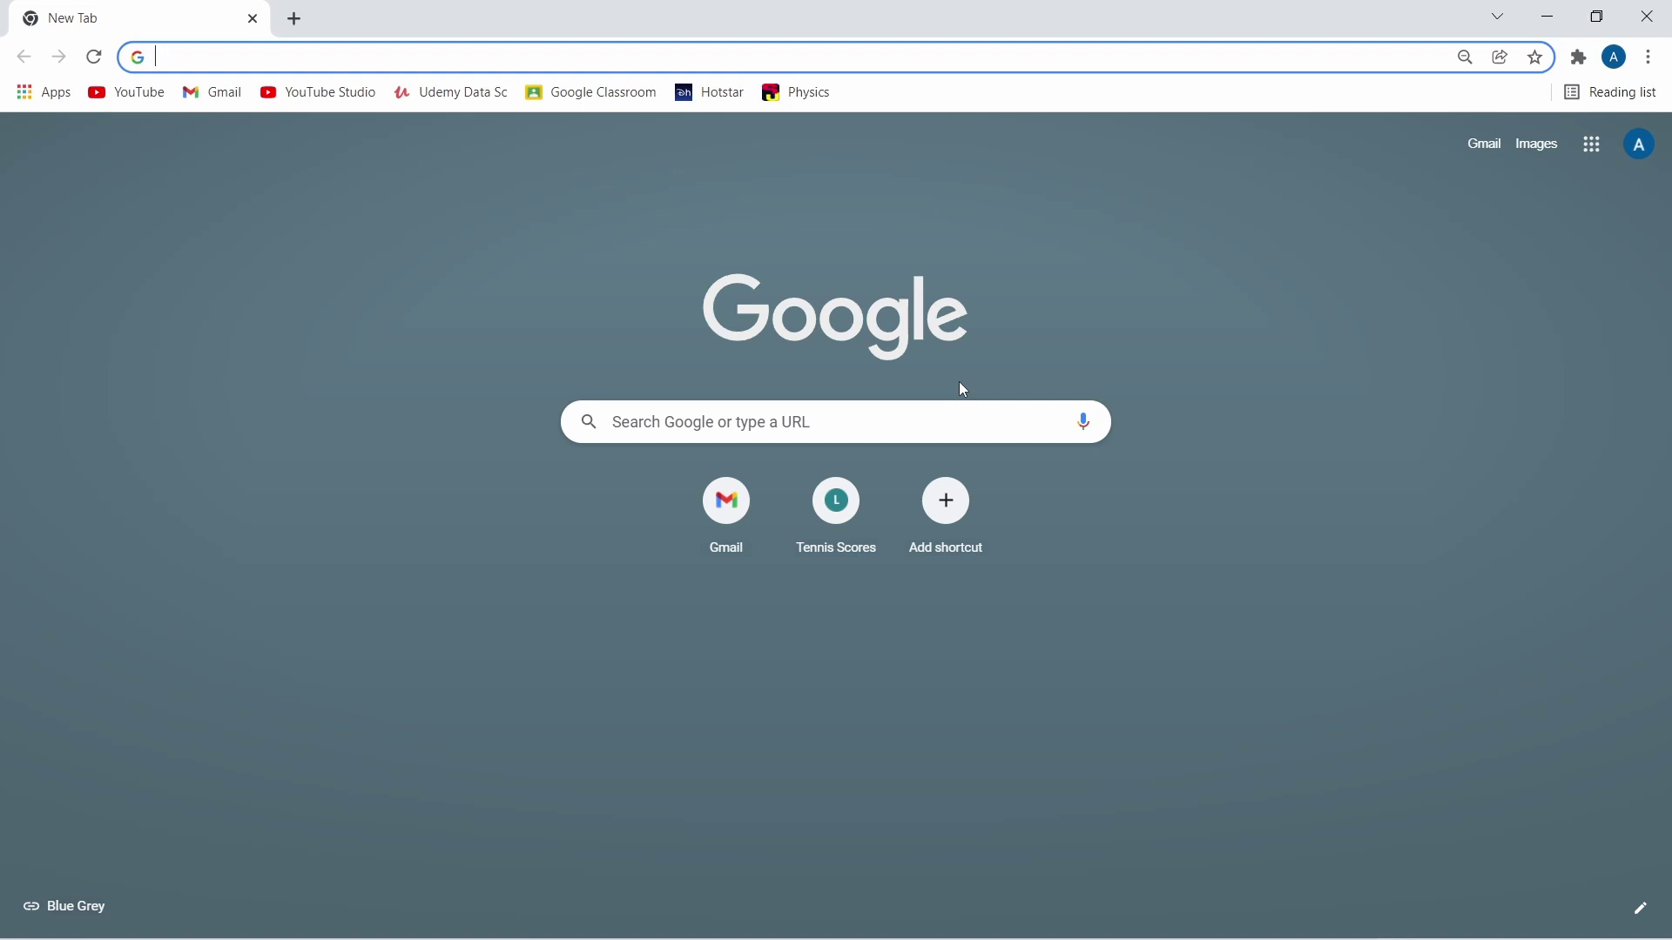
Search Google for 'freenom' and open the official Freenom website
text(freenom)
key(Return)
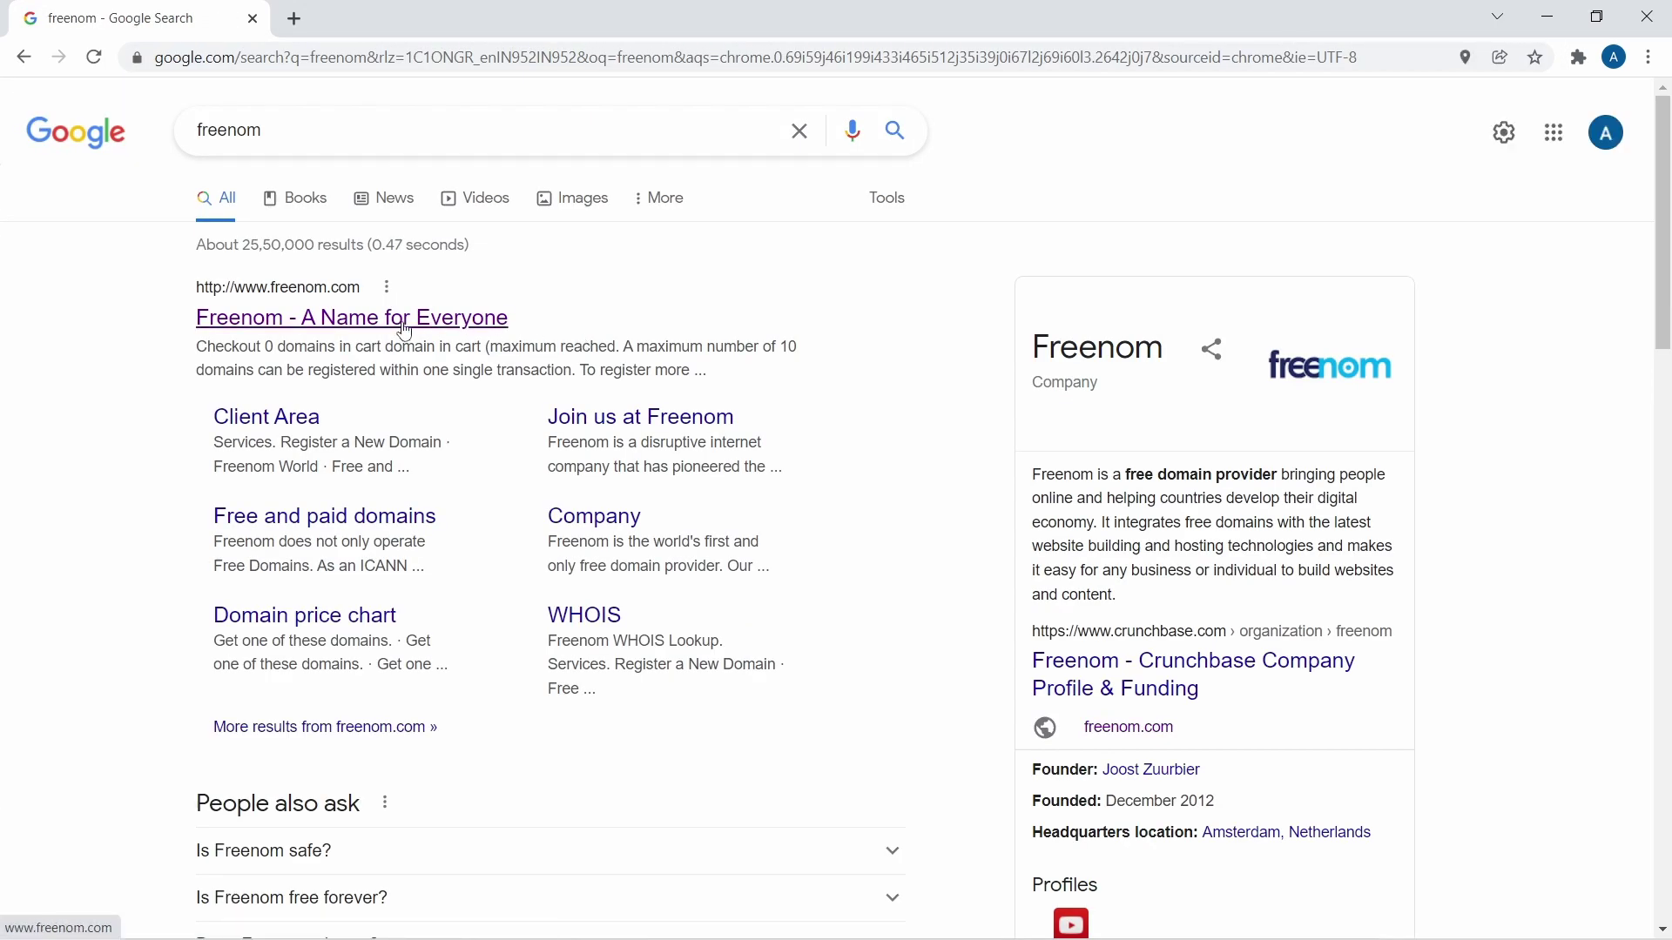
click(404, 329)
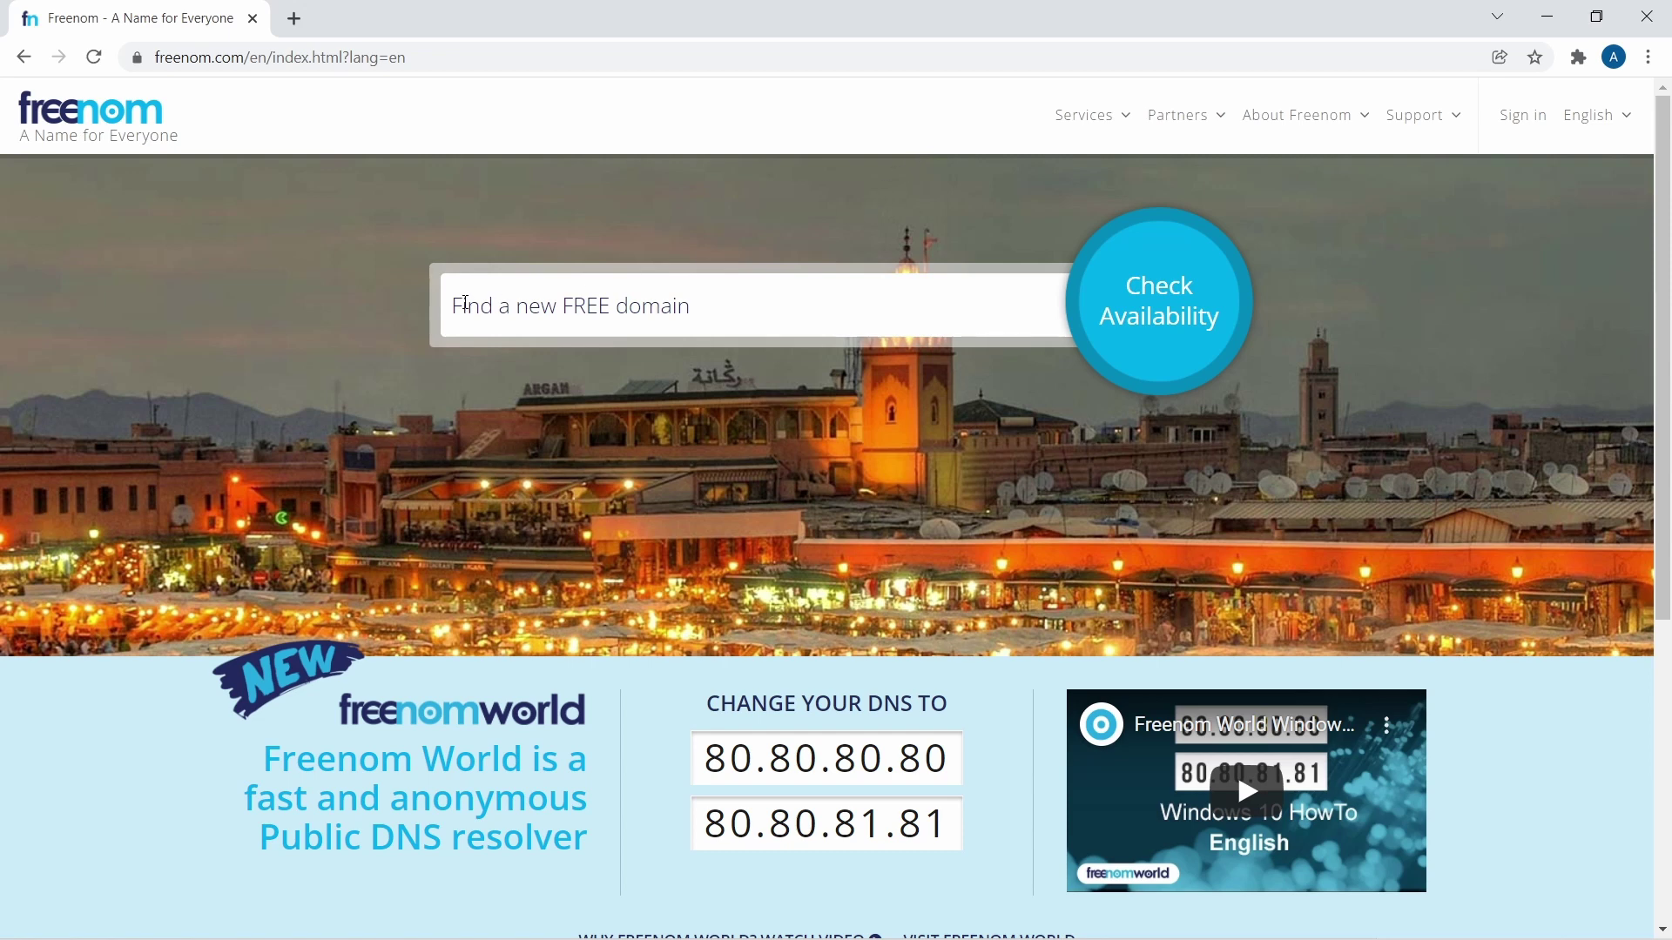
Check free domain availability for 'techiseasy' and scroll through the extension results
click(811, 301)
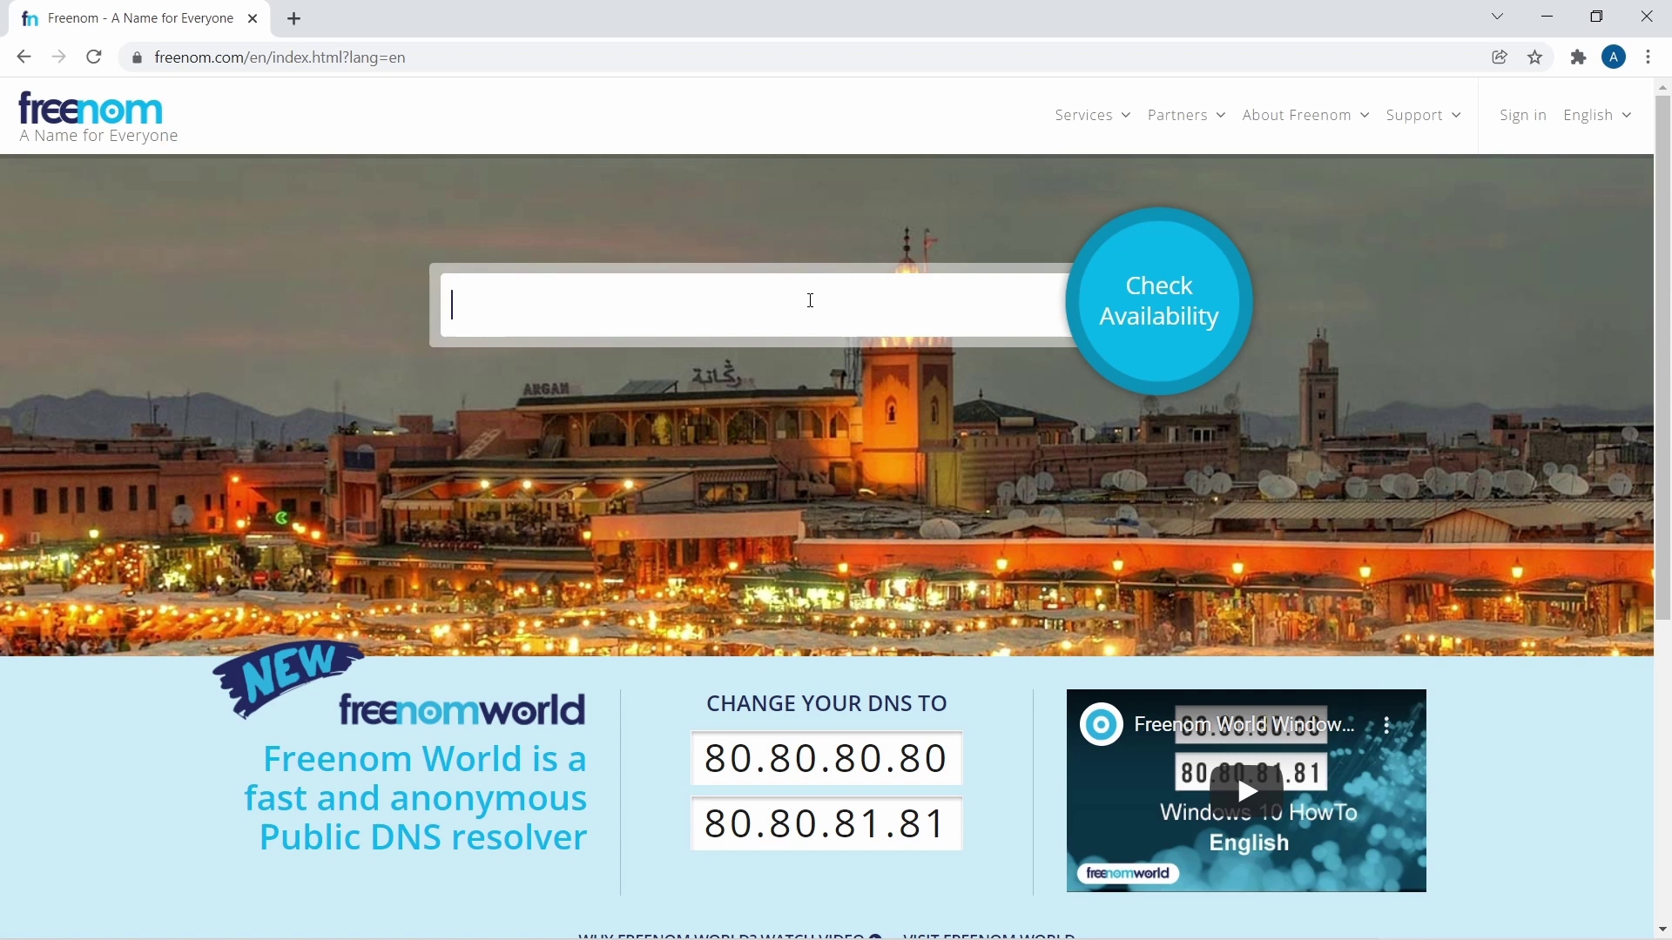
text(techiseasy)
click(1210, 280)
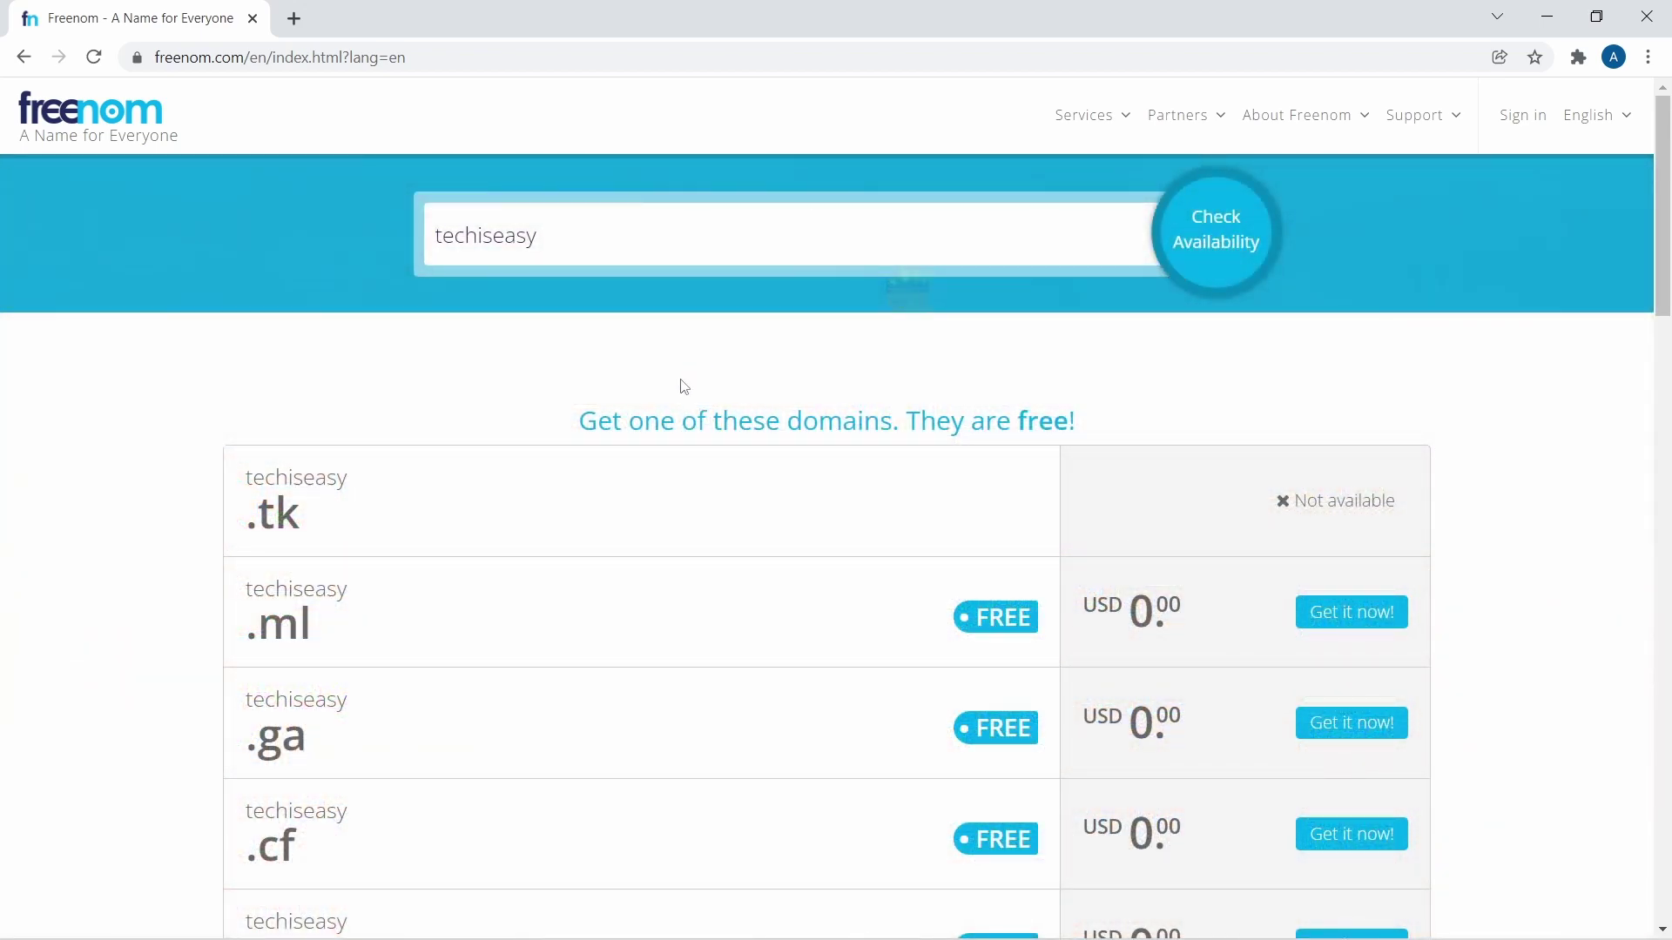
scroll(919, 297, down, 1)
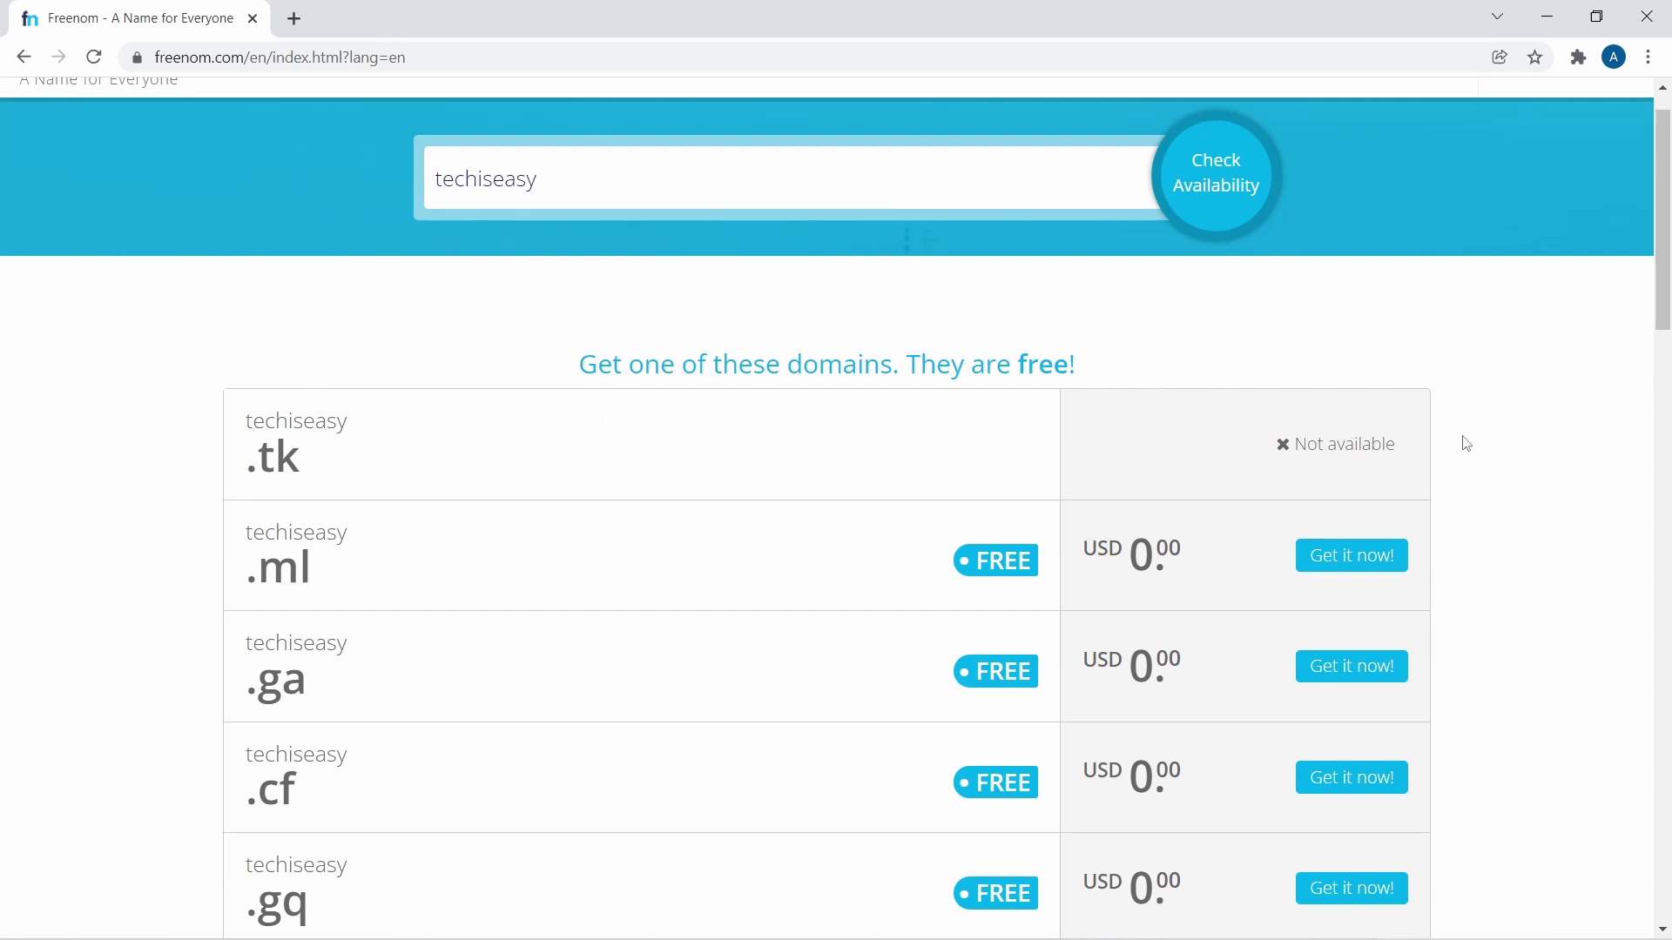
scroll(813, 540, down, 2)
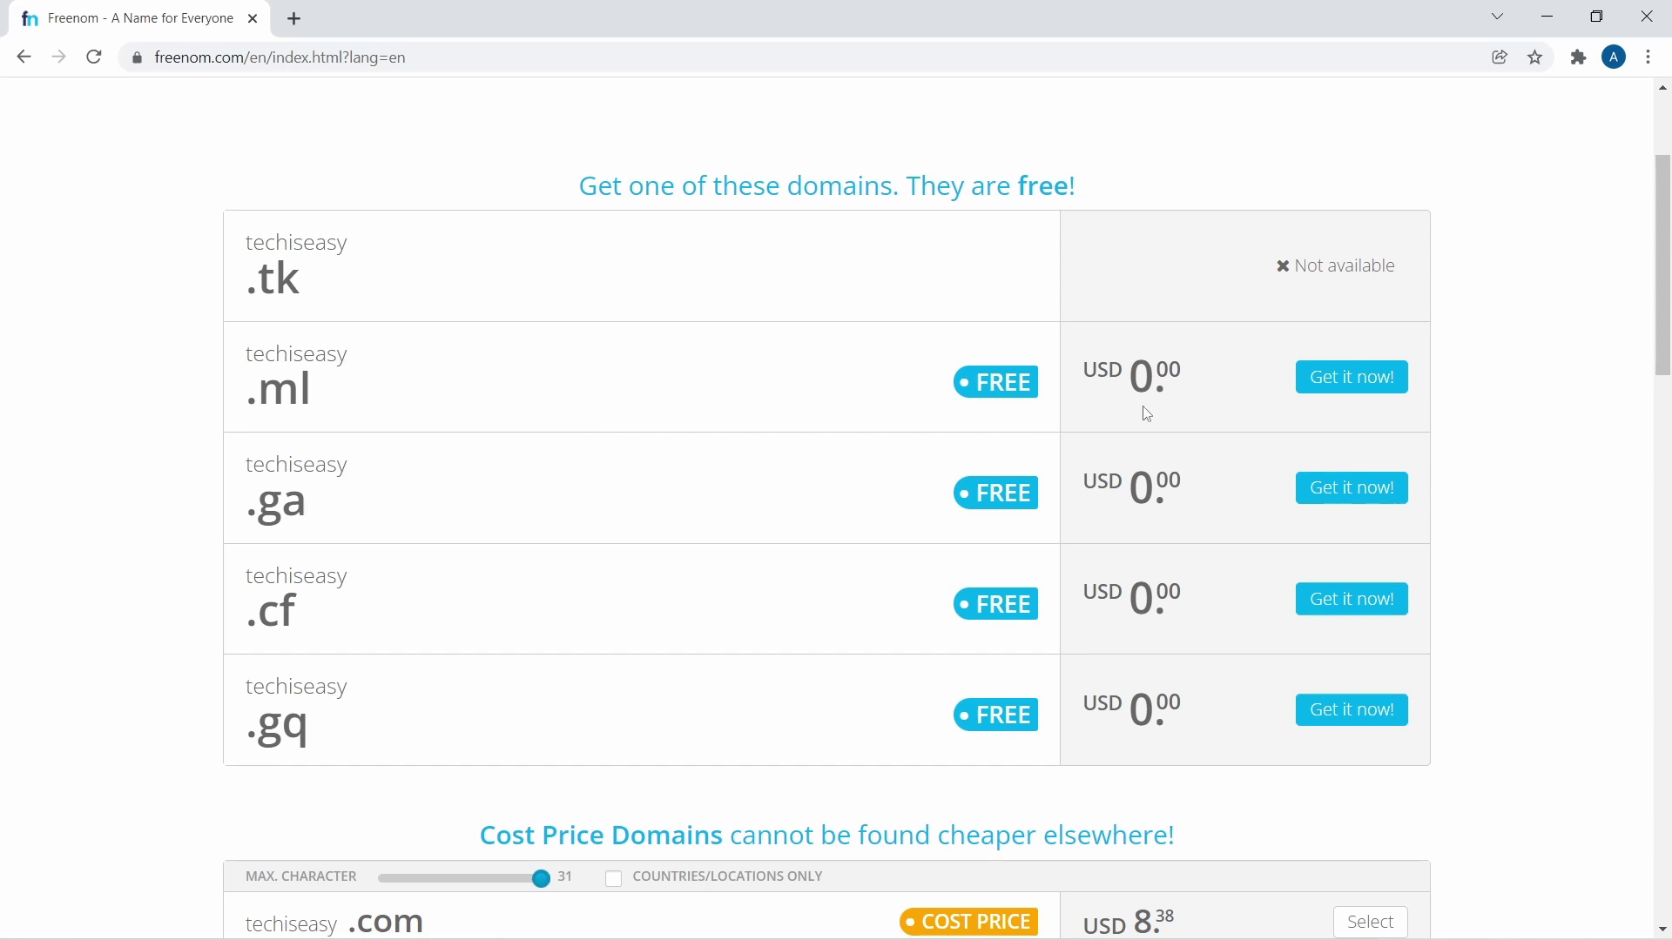
Claim the free techiseasy .ml domain from the results list
click(1347, 391)
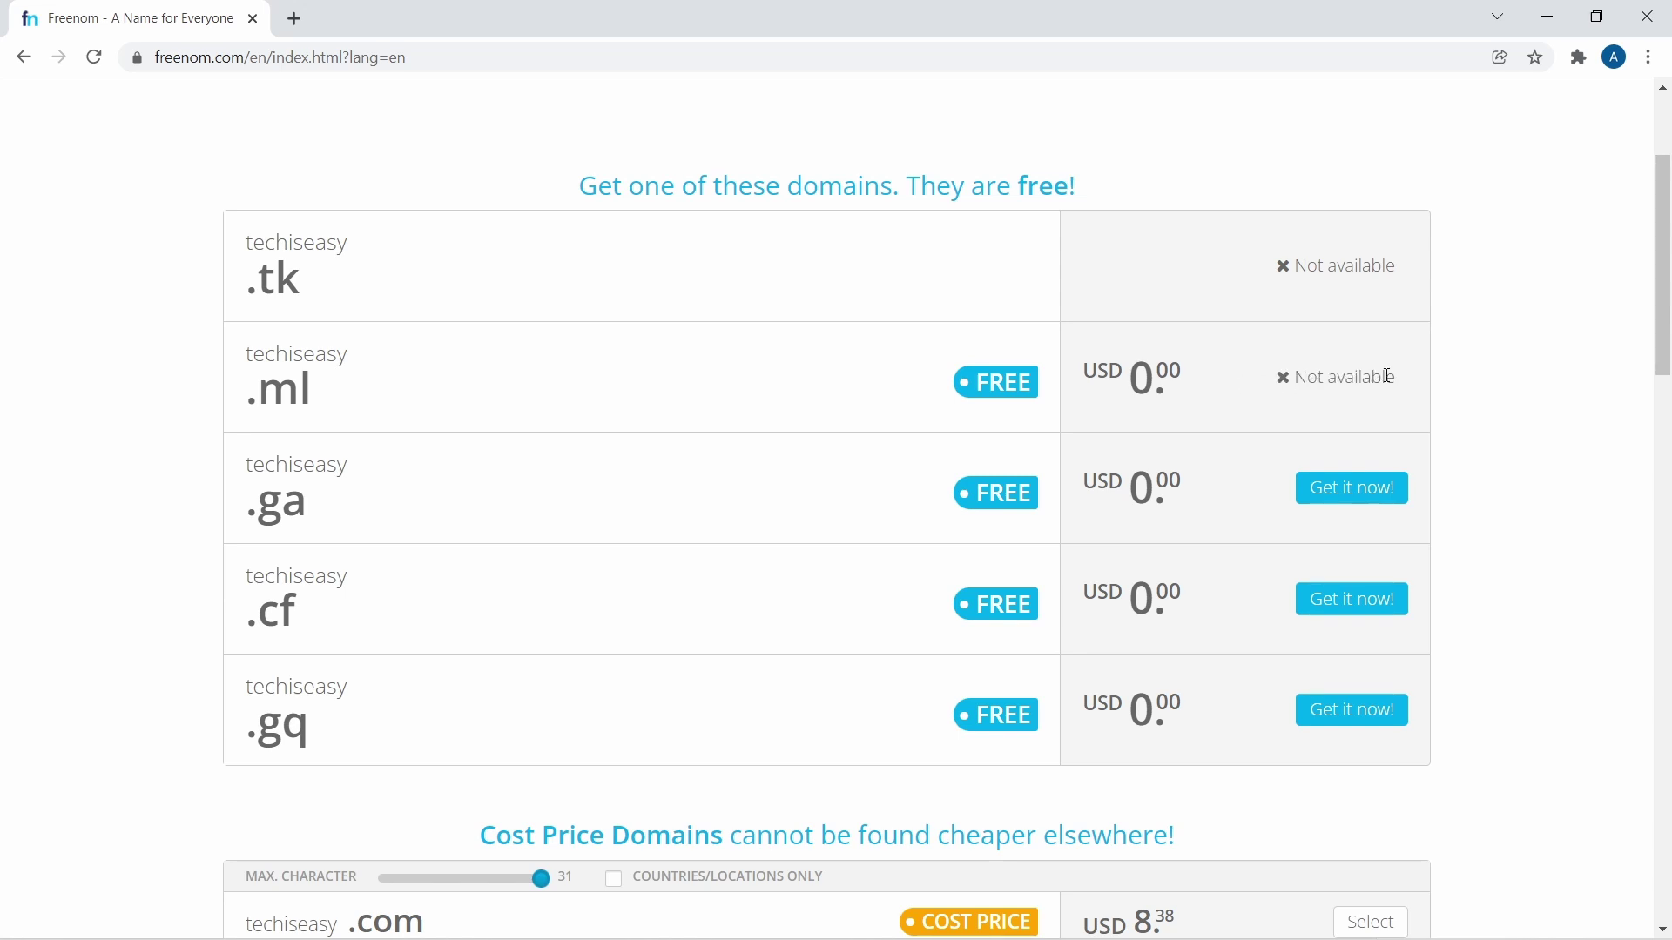
scroll(1300, 384, up, 3)
triple_click(357, 653)
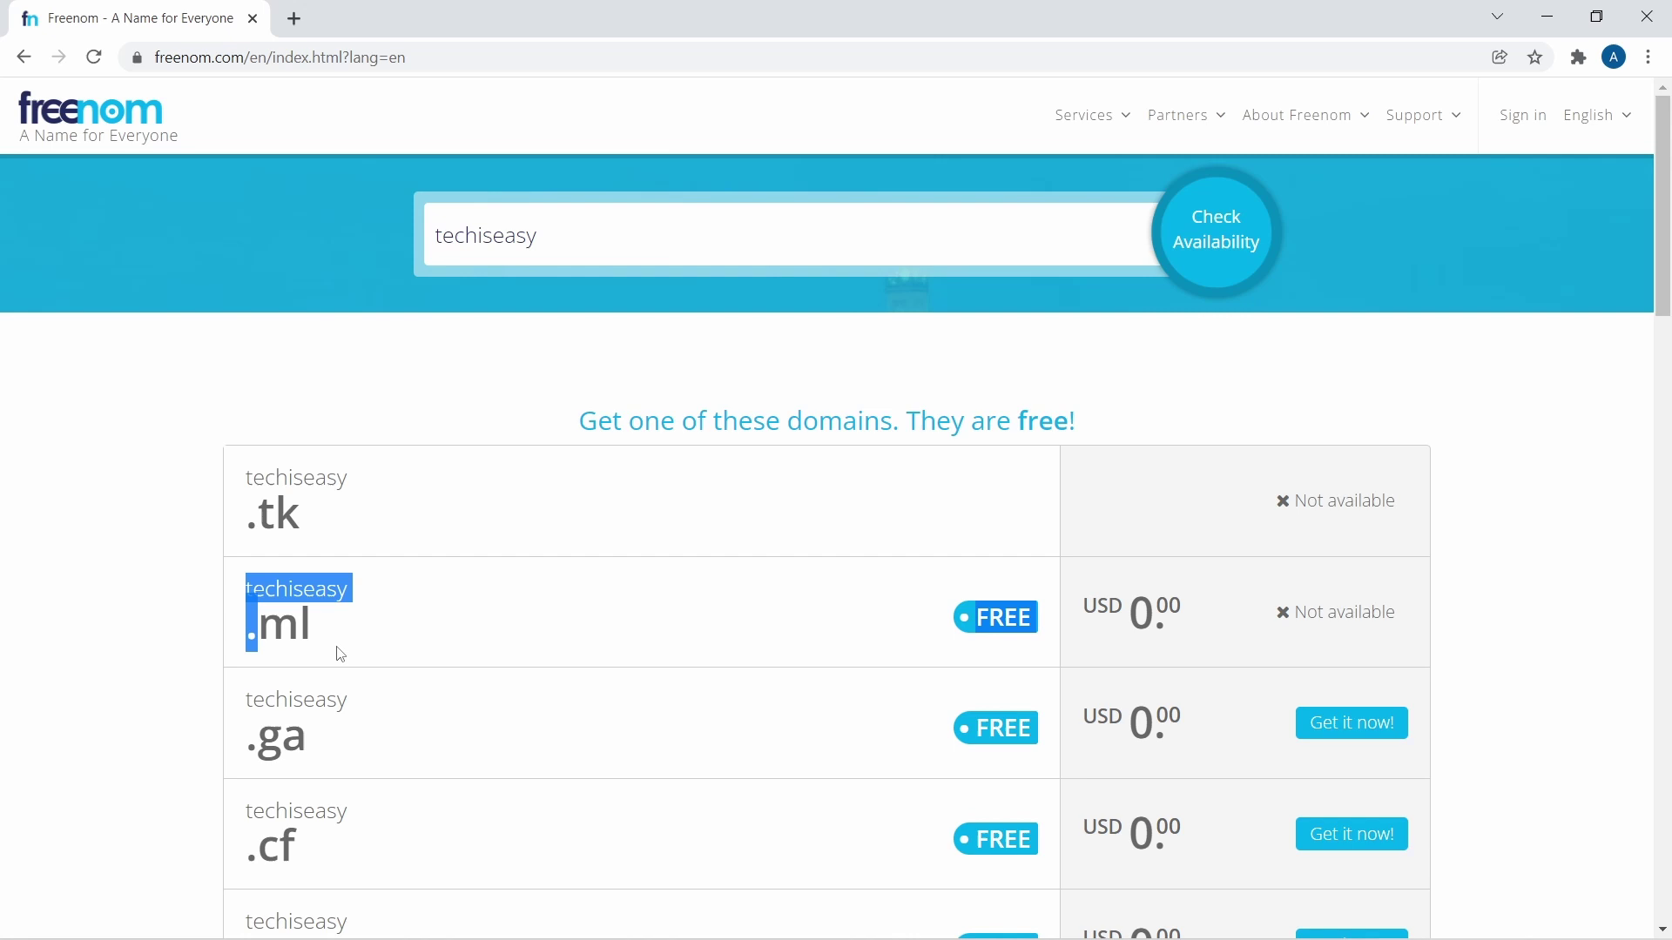
double_click(315, 644)
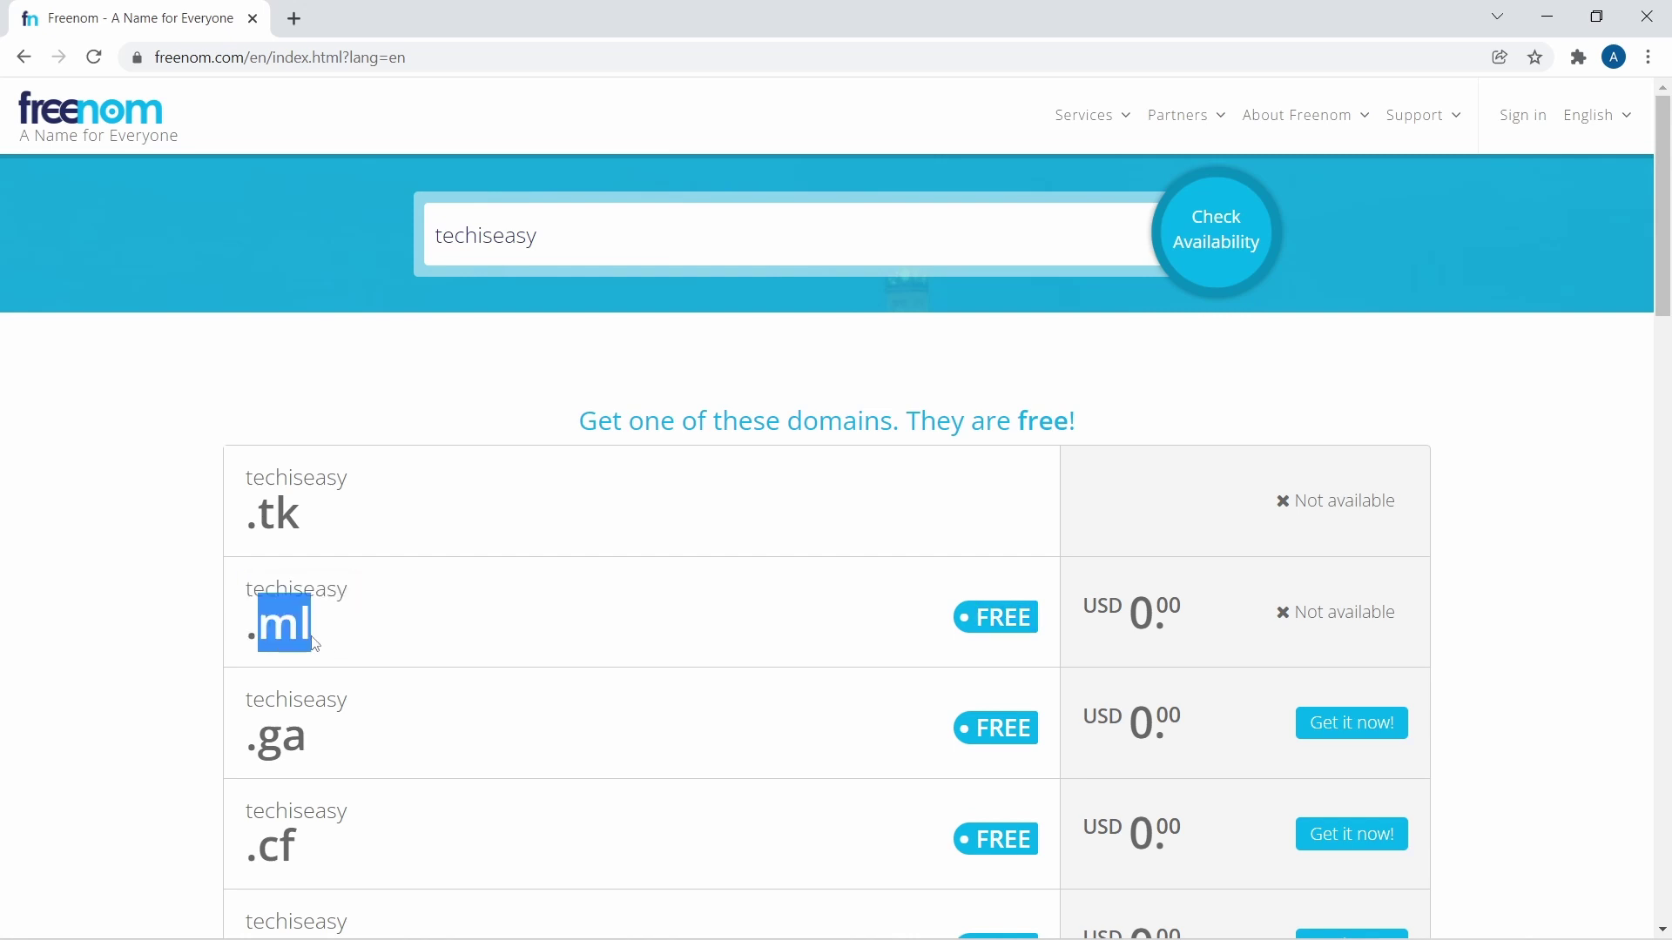
click(448, 624)
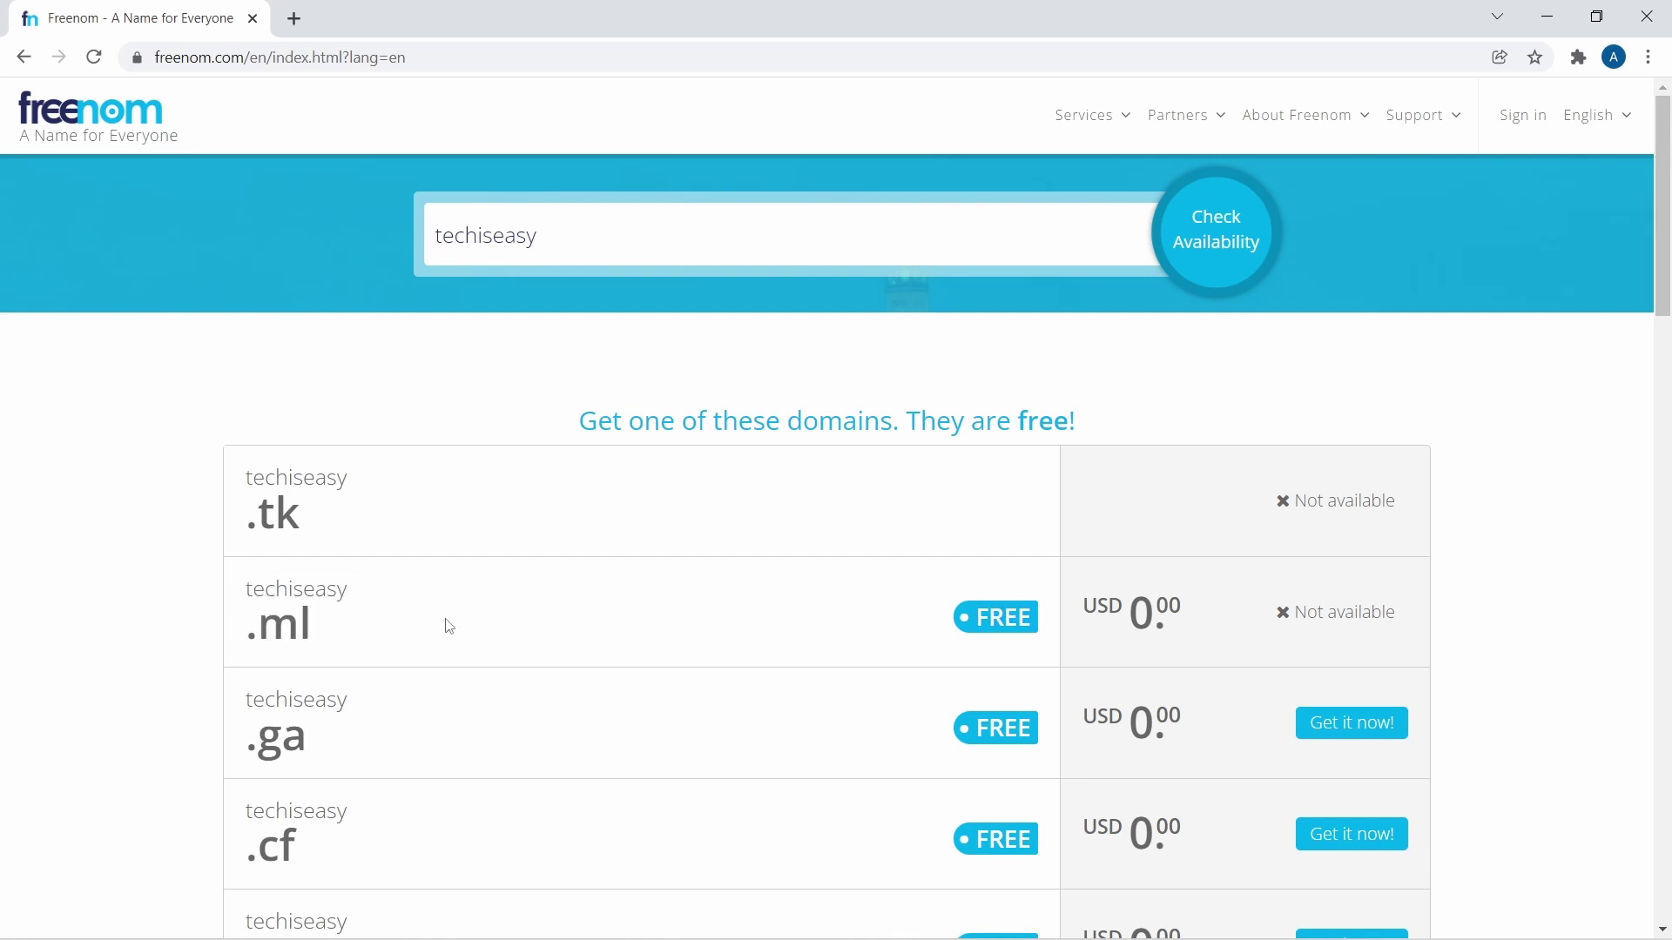
Search specifically for techiseasy.ml and confirm it is available at USD 0.00
click(551, 246)
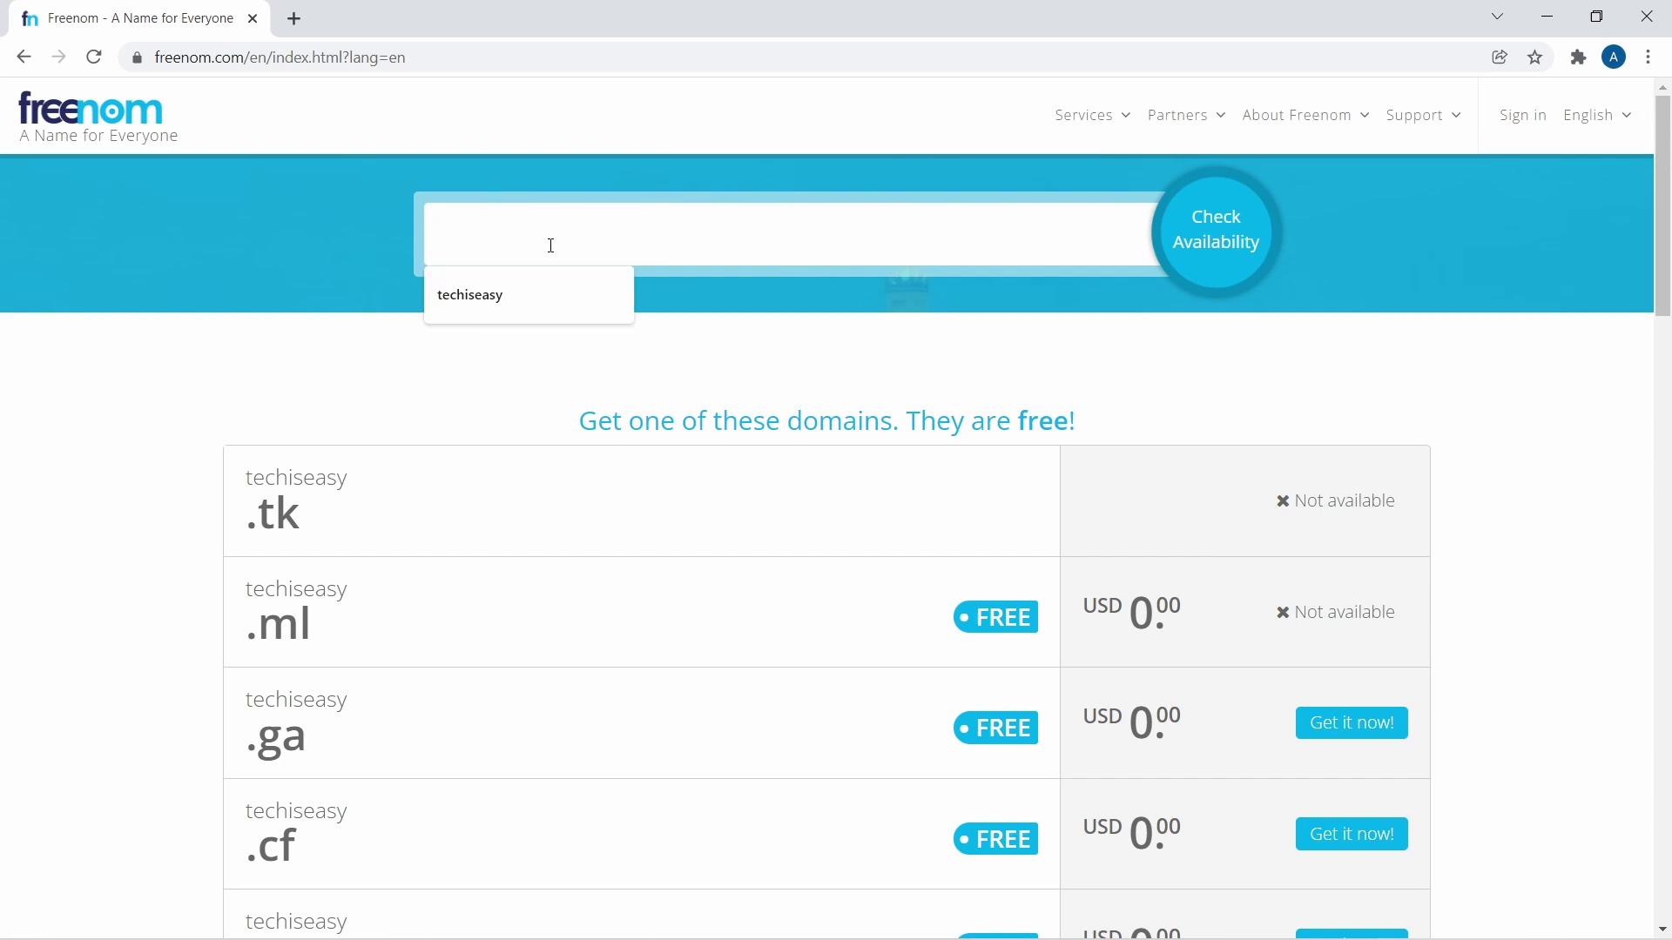
text(techiseasy.ml)
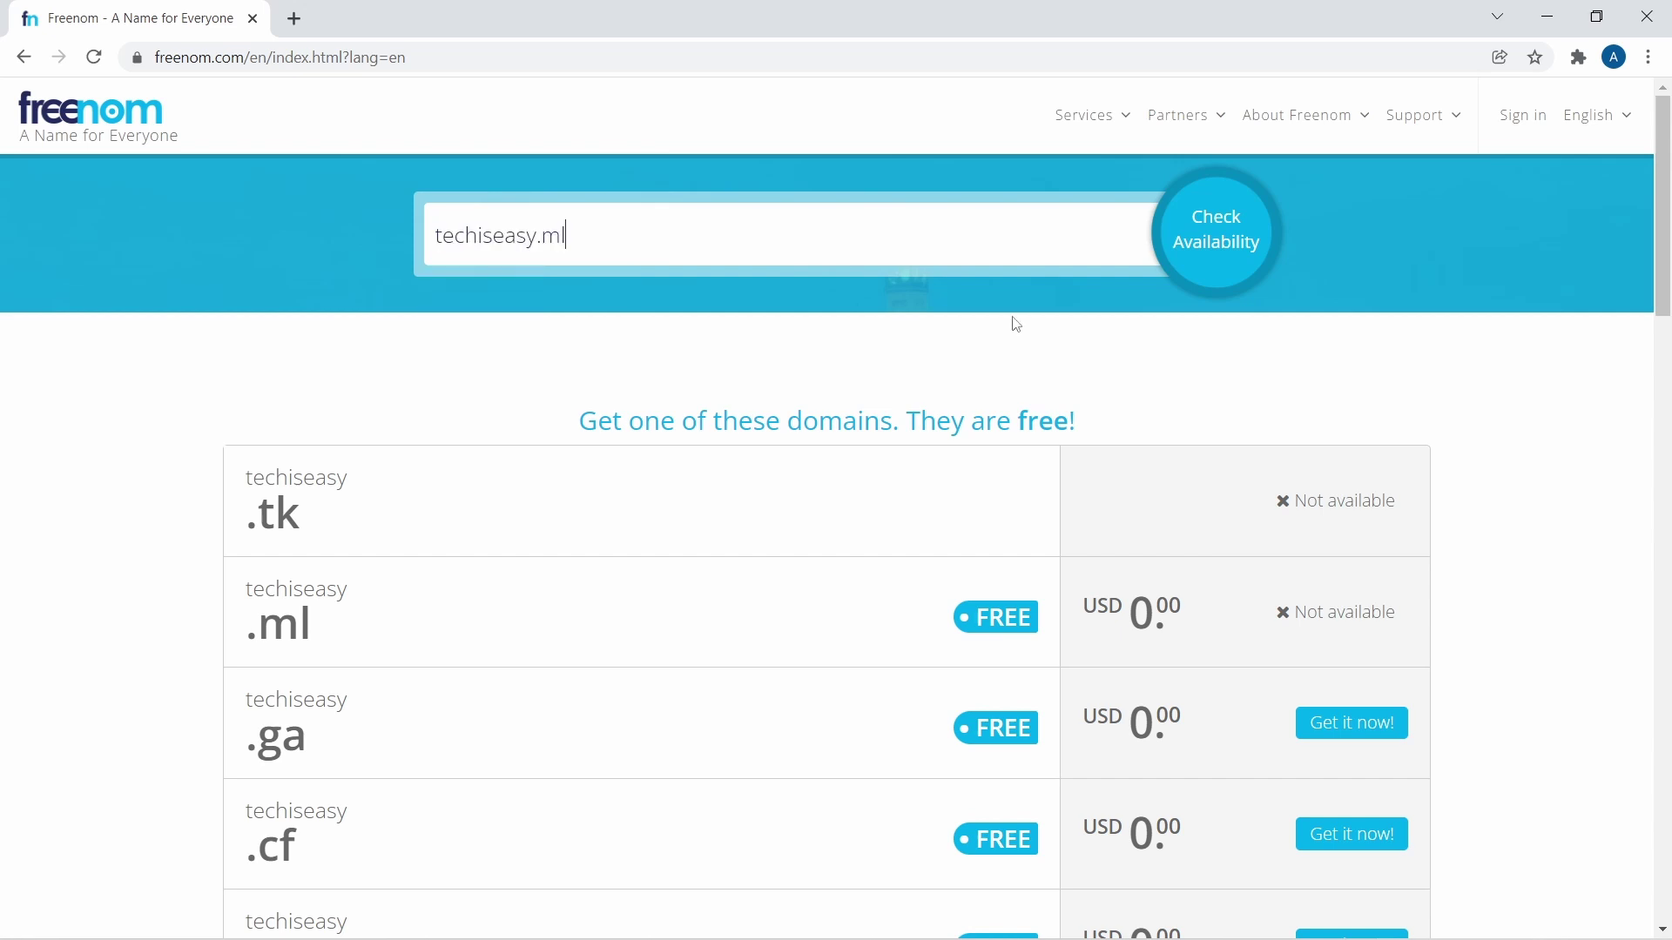
click(1249, 247)
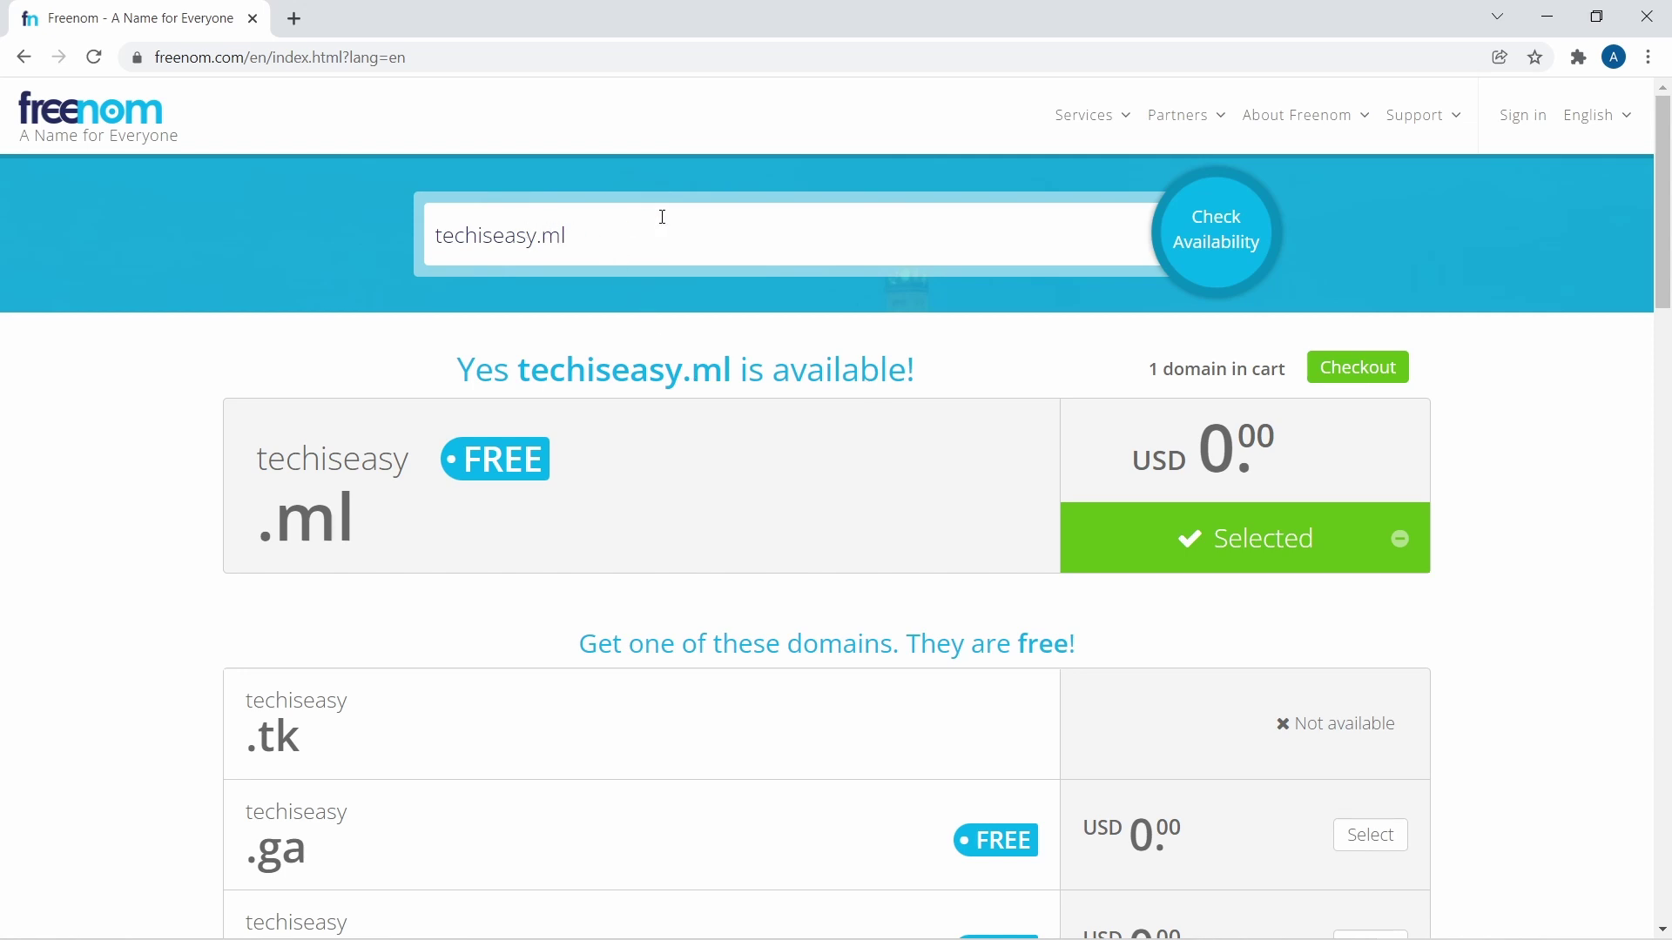
scroll(578, 448, down, 2)
scroll(578, 448, up, 2)
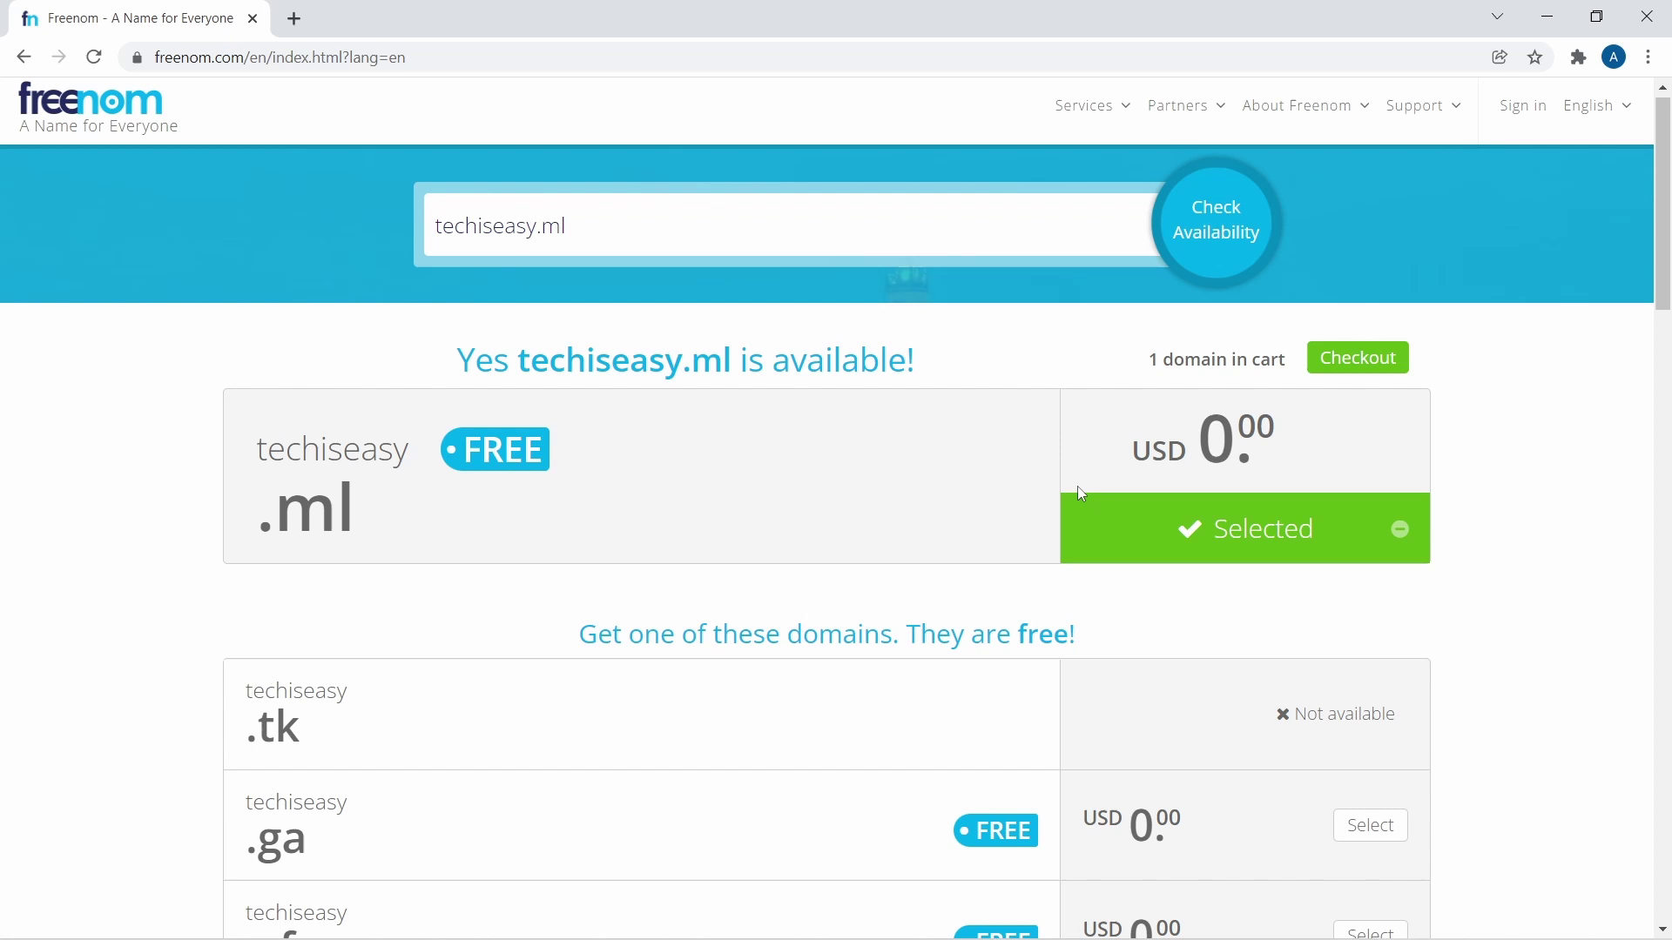
Check out and set the techiseasy.ml registration period to 12 Months @ FREE
click(1338, 370)
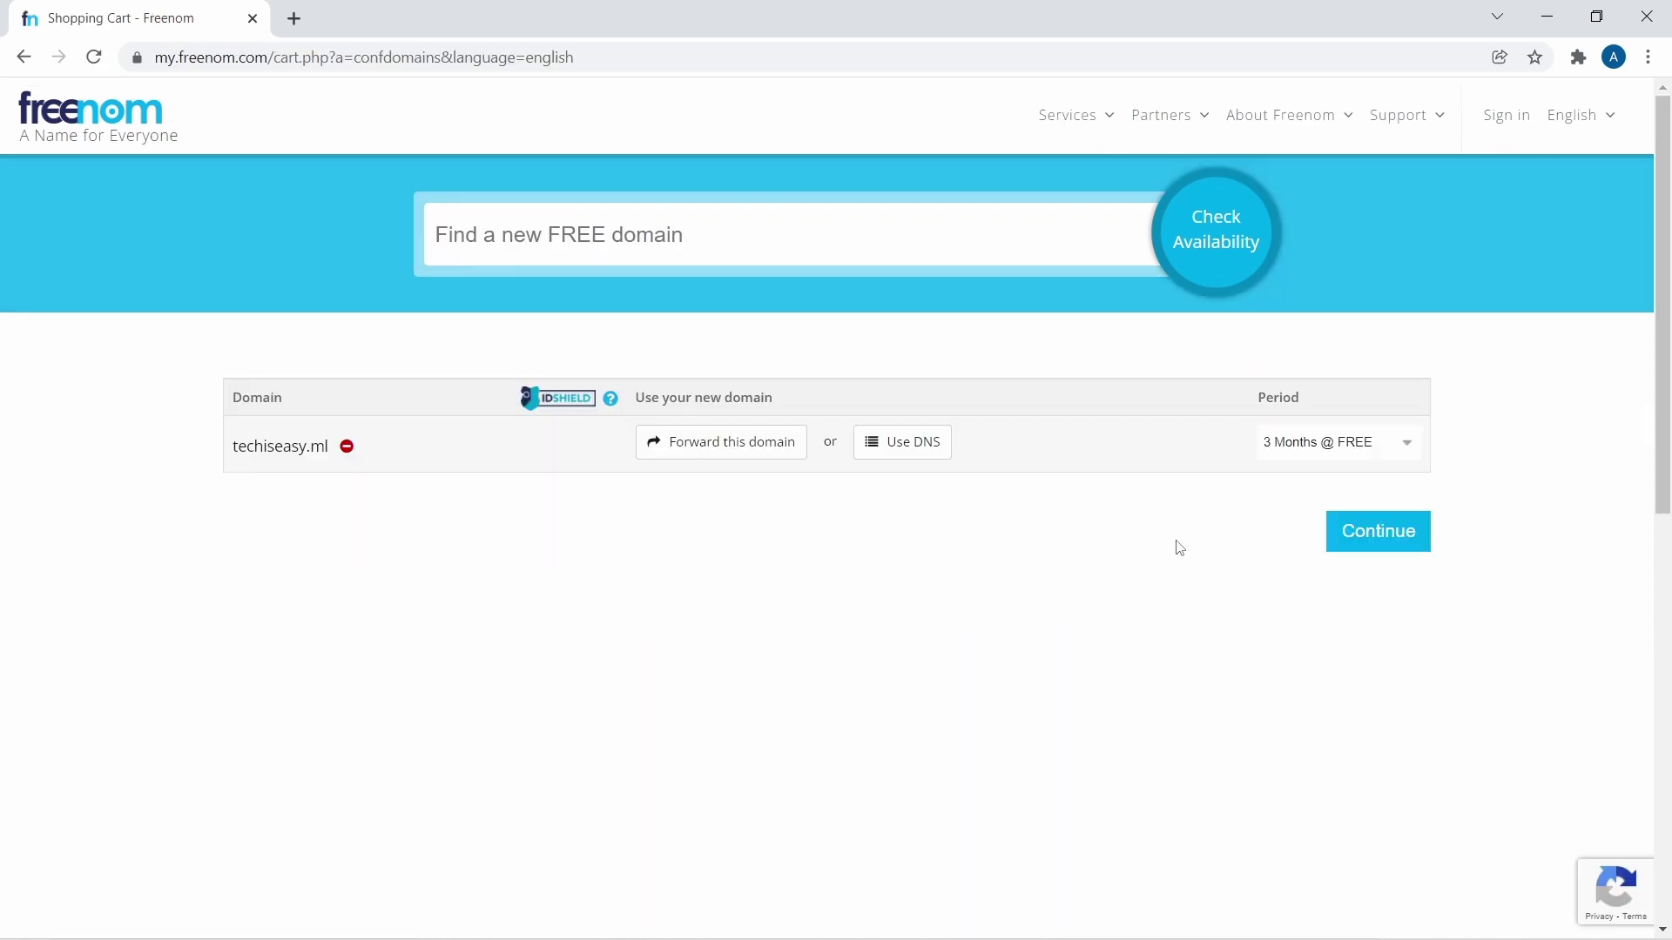
click(1408, 443)
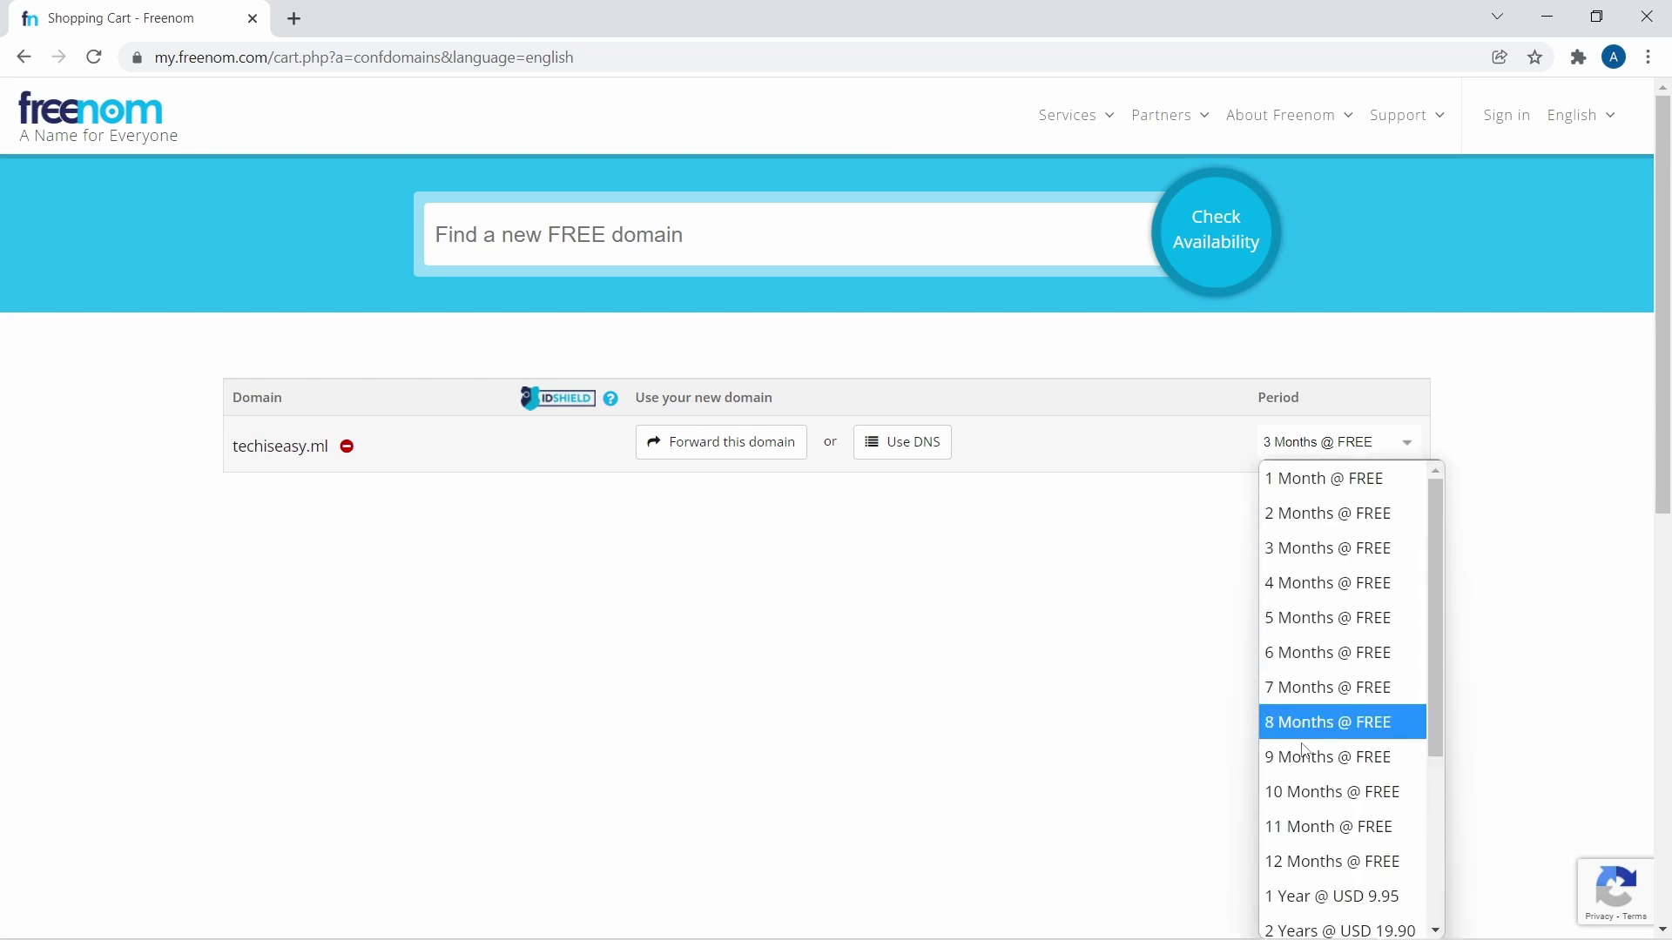
click(1321, 861)
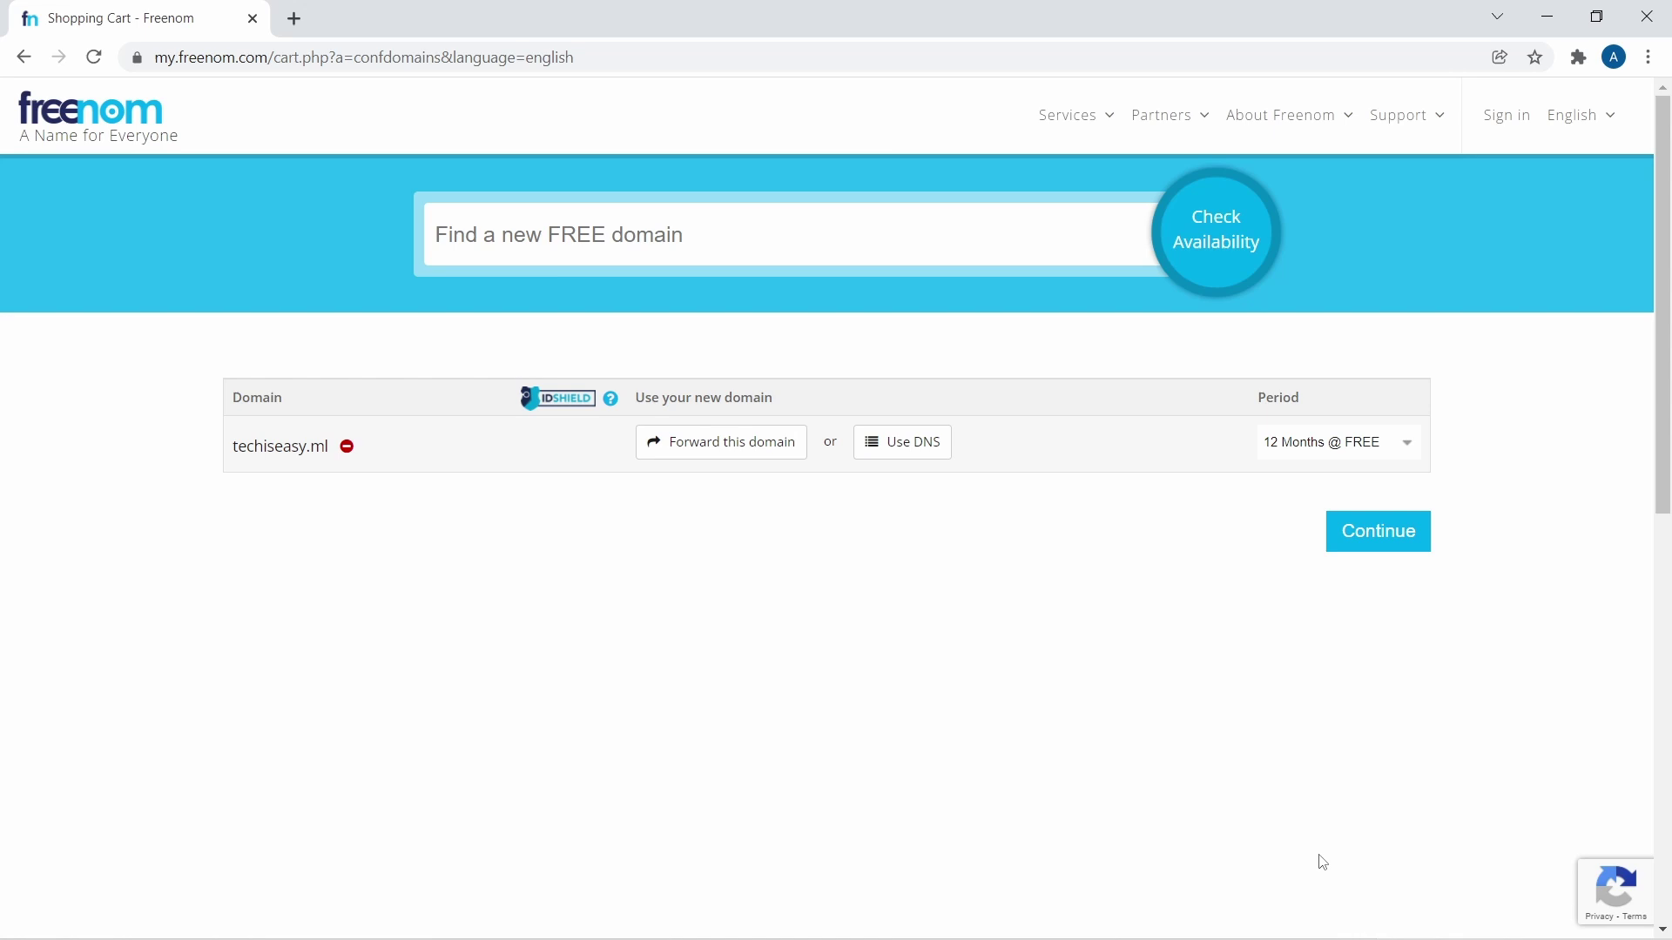
Continue to Review & Checkout and begin entering the verification e-mail address
click(1349, 538)
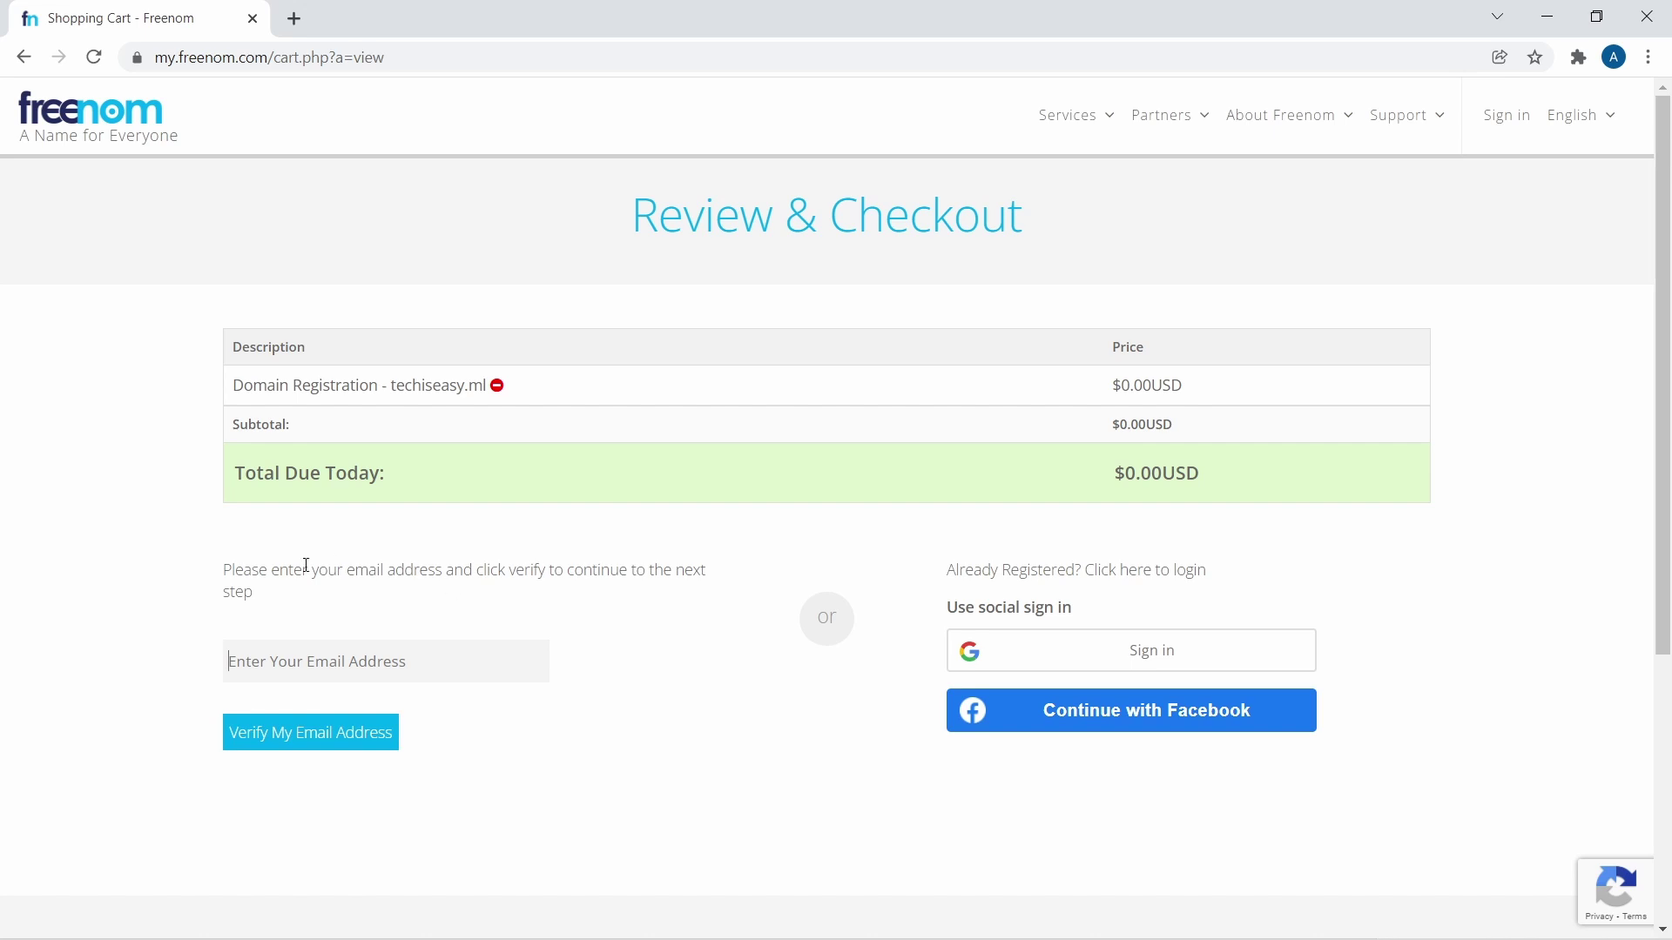
click(348, 667)
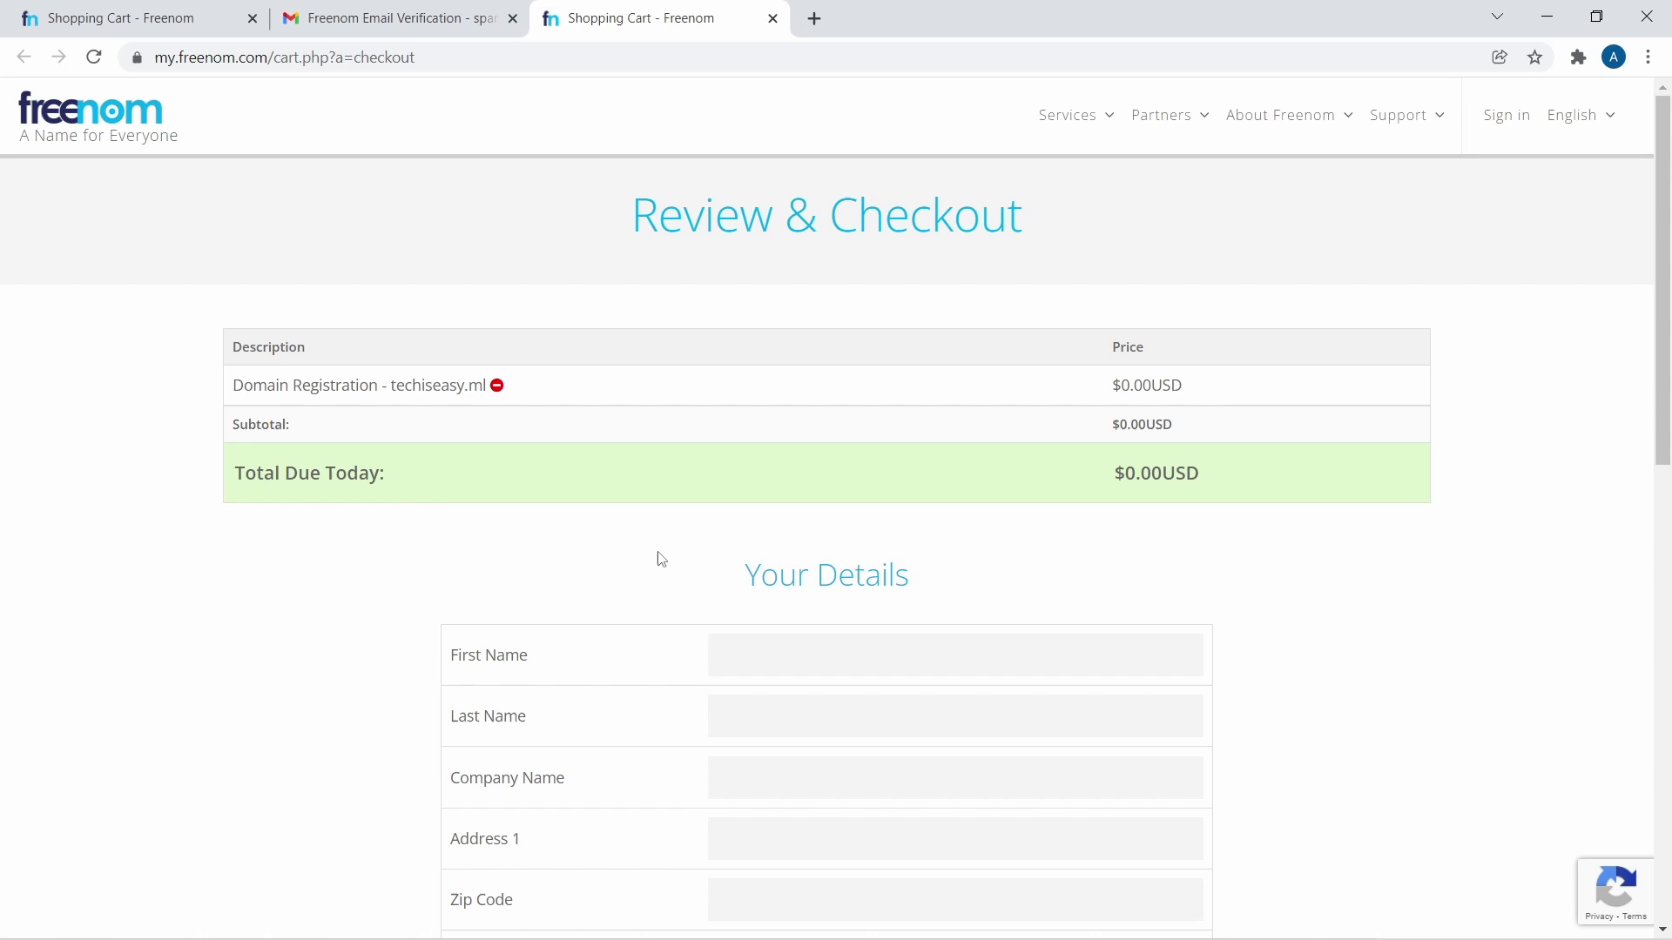
Autofill the Your Details form, accept the Terms & Conditions and complete the free order
click(773, 654)
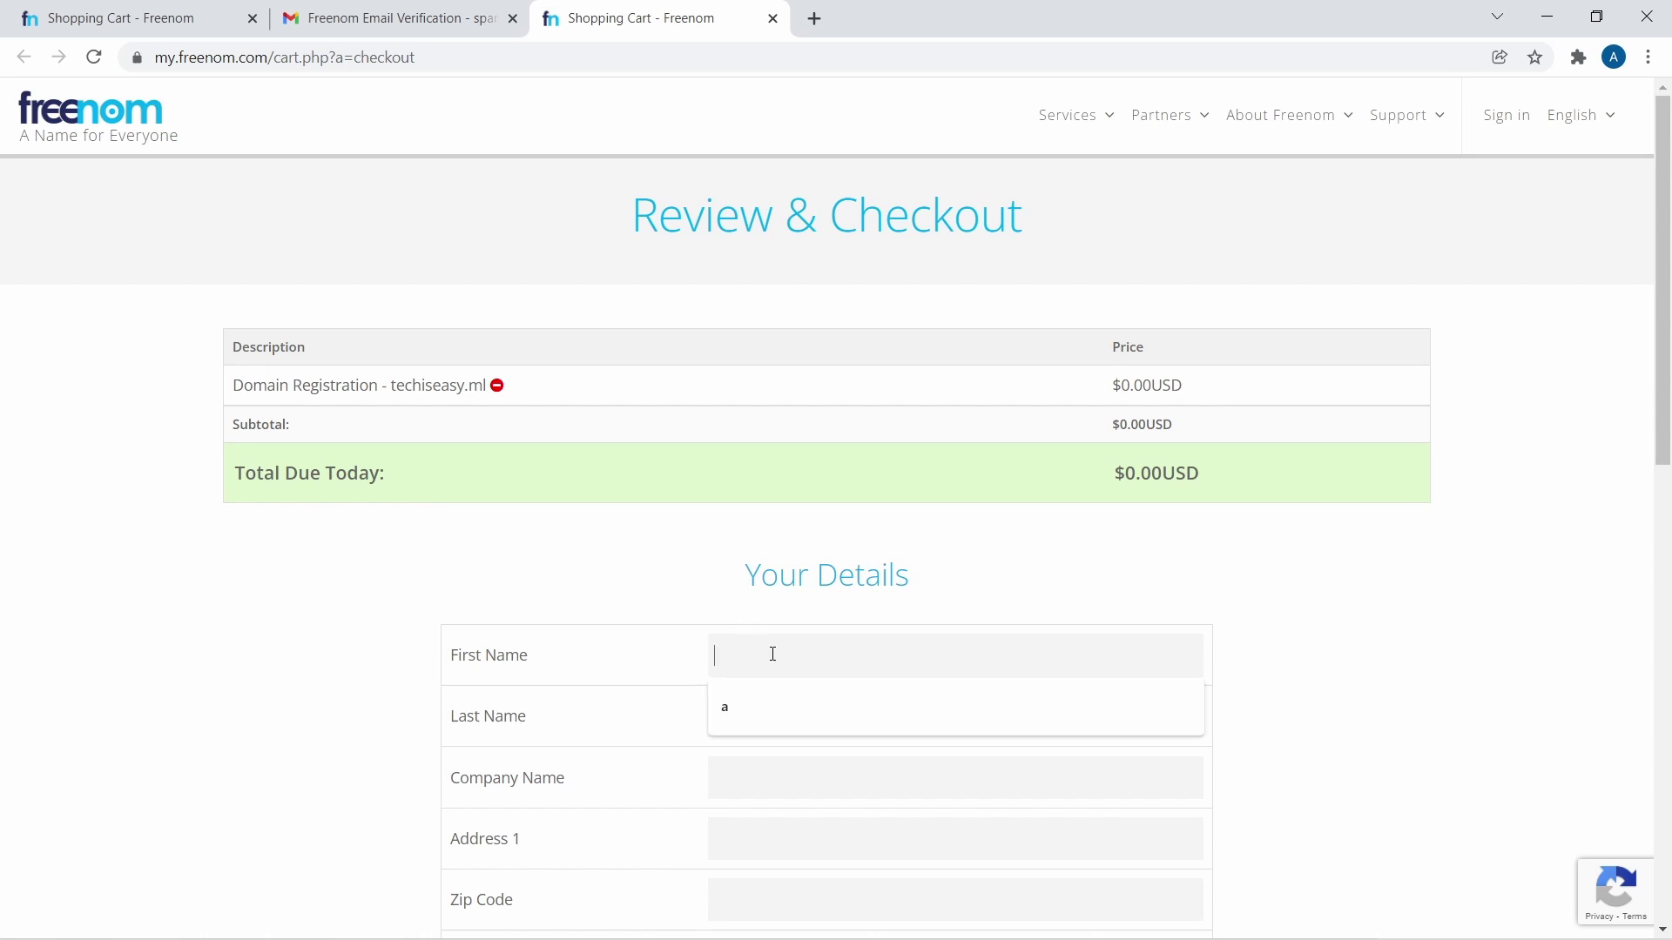
key(Down)
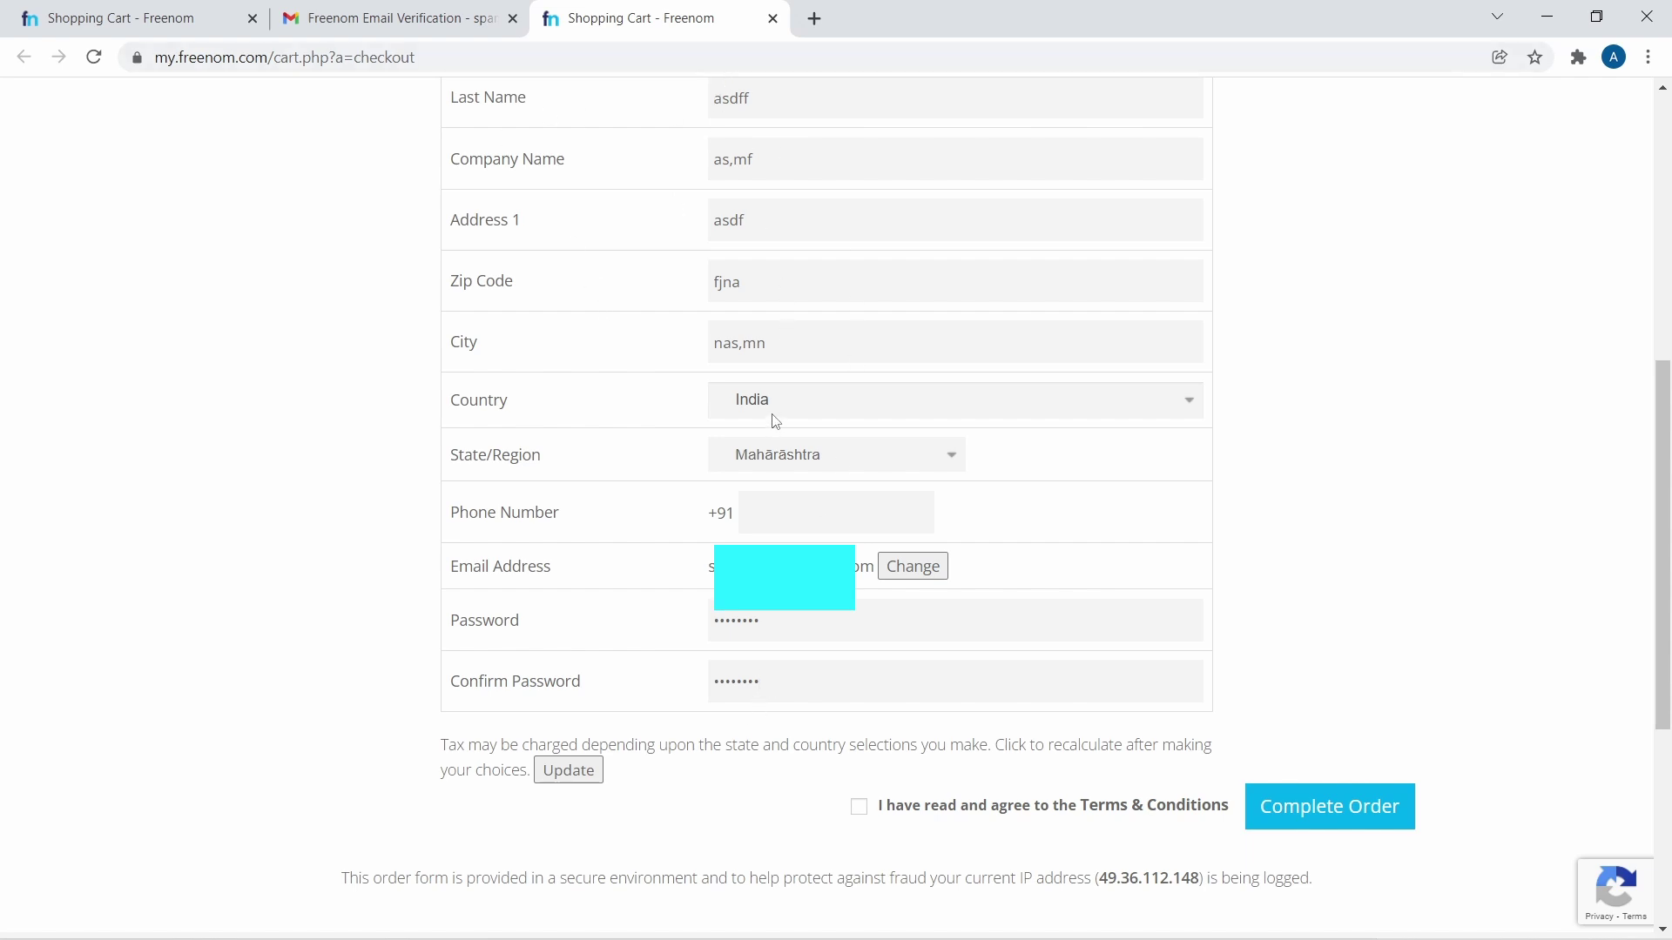
click(860, 810)
click(1289, 821)
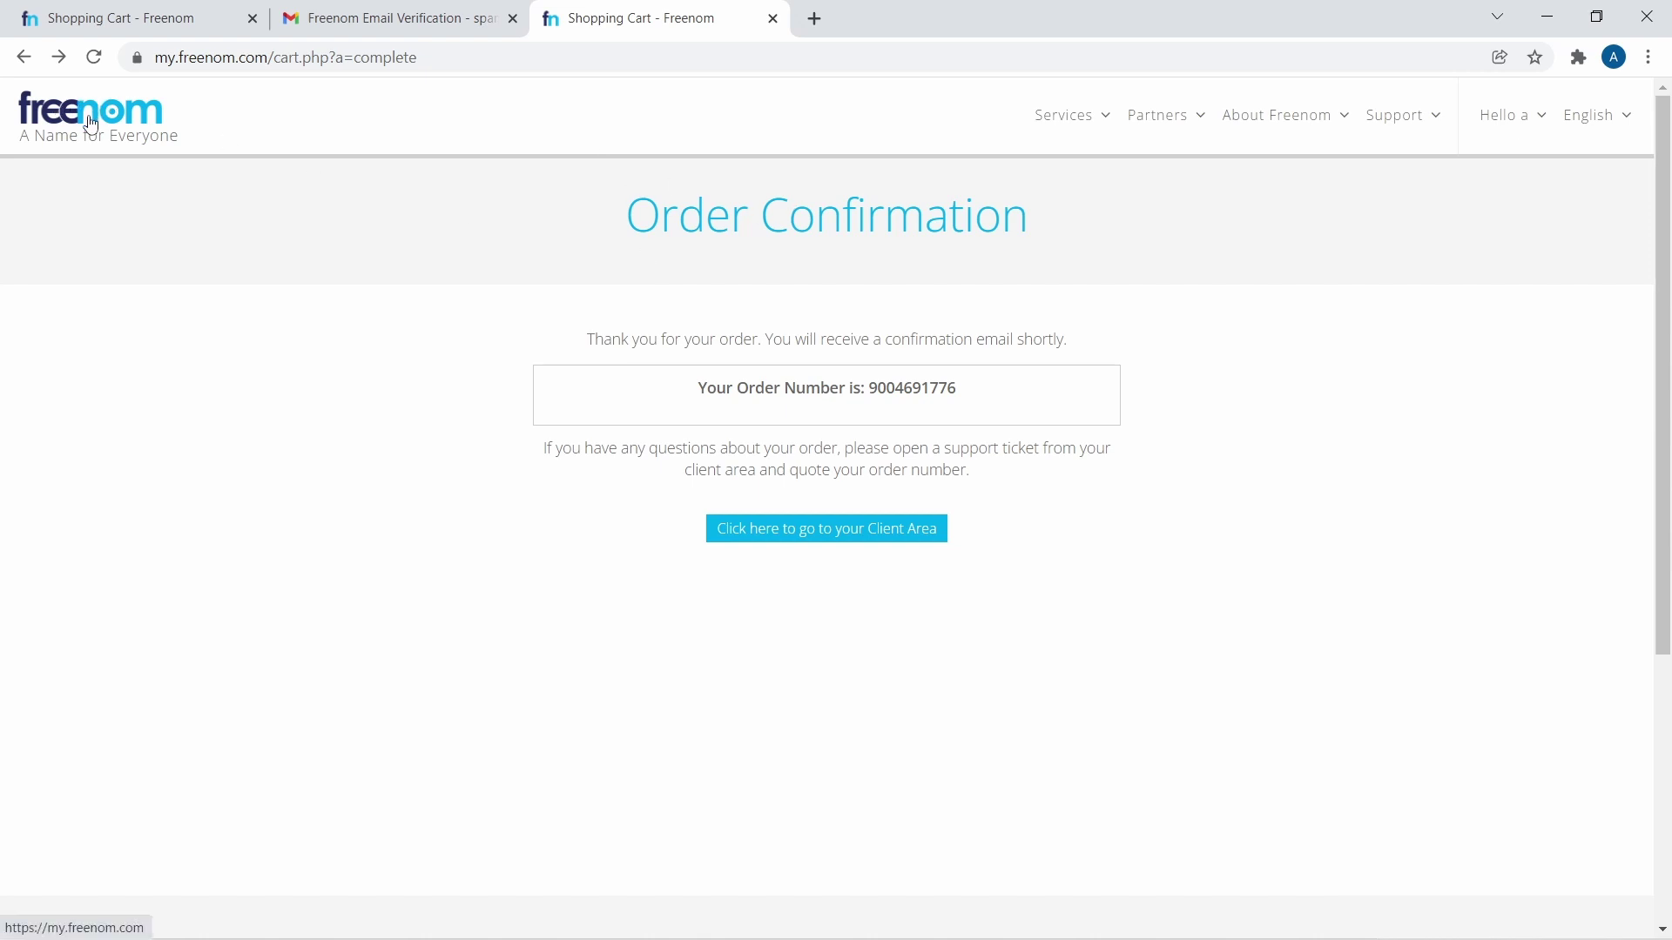
Log in to the Client Area and open Services > My Domains
click(90, 124)
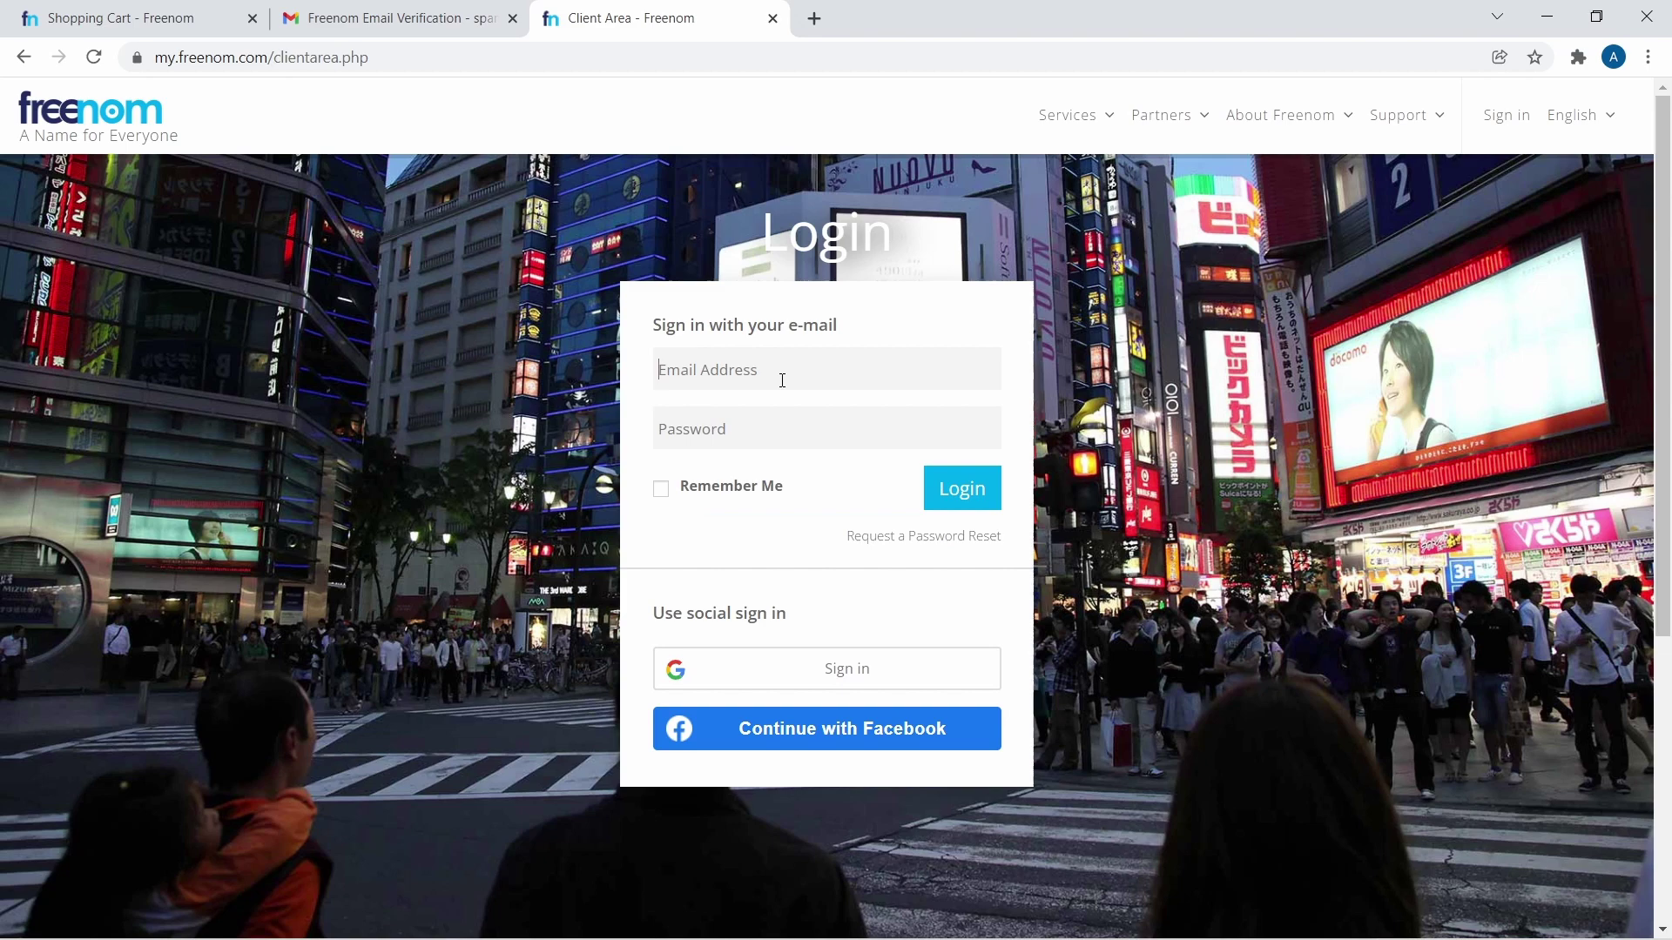
click(782, 381)
text(ad)
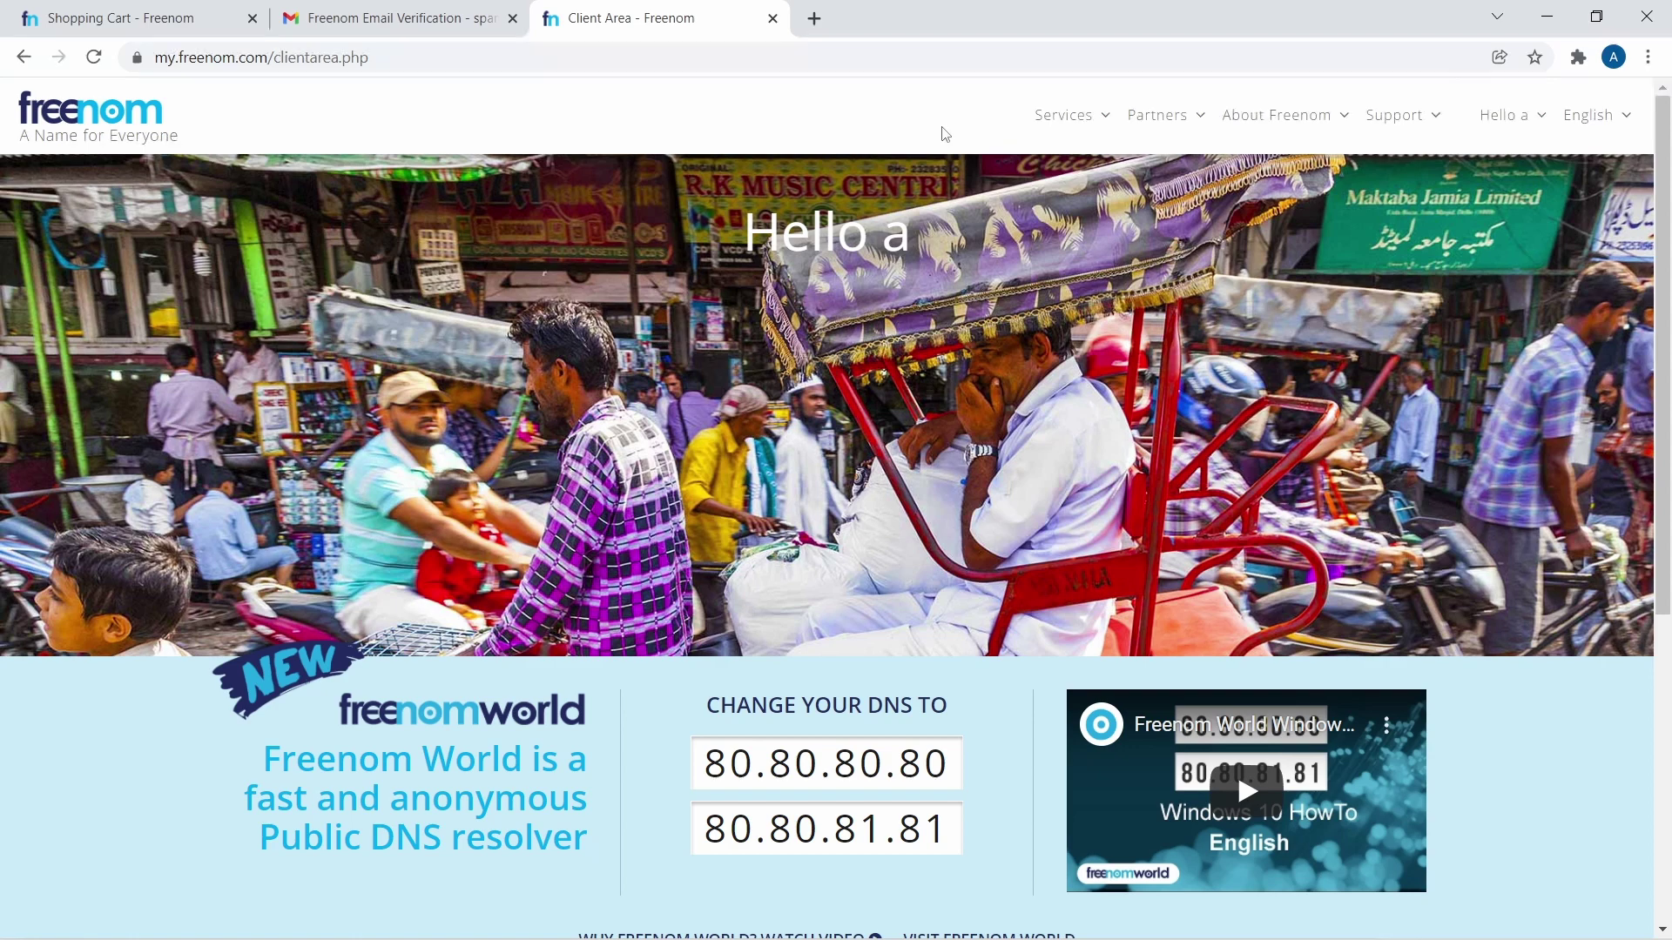
click(1067, 123)
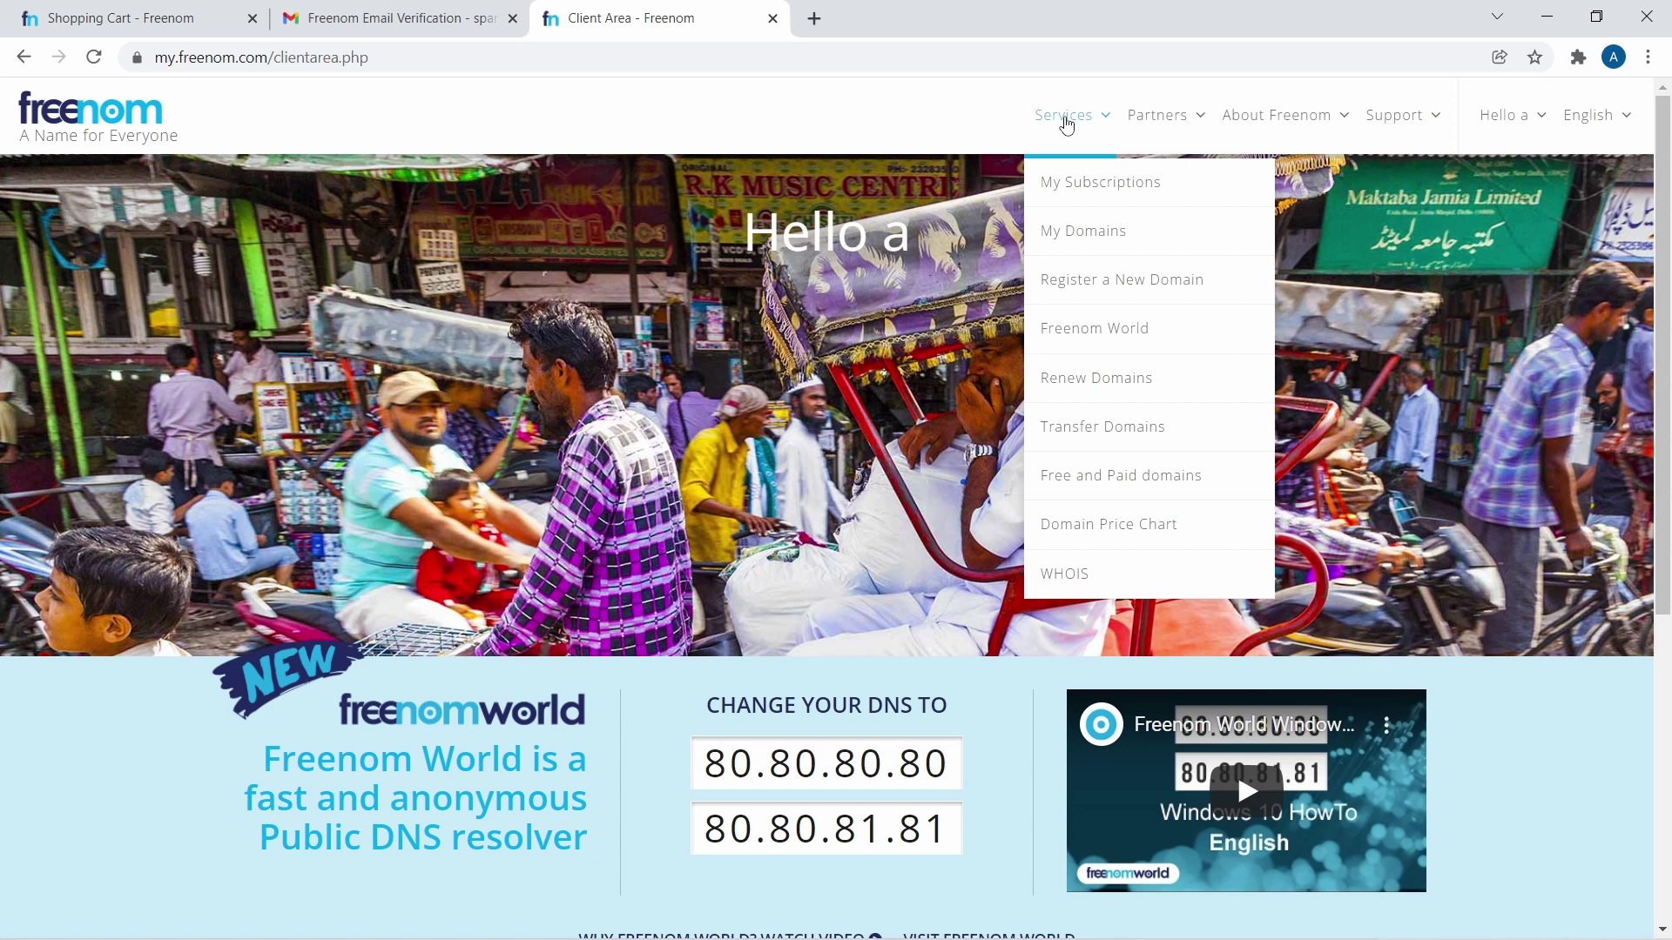
click(1084, 233)
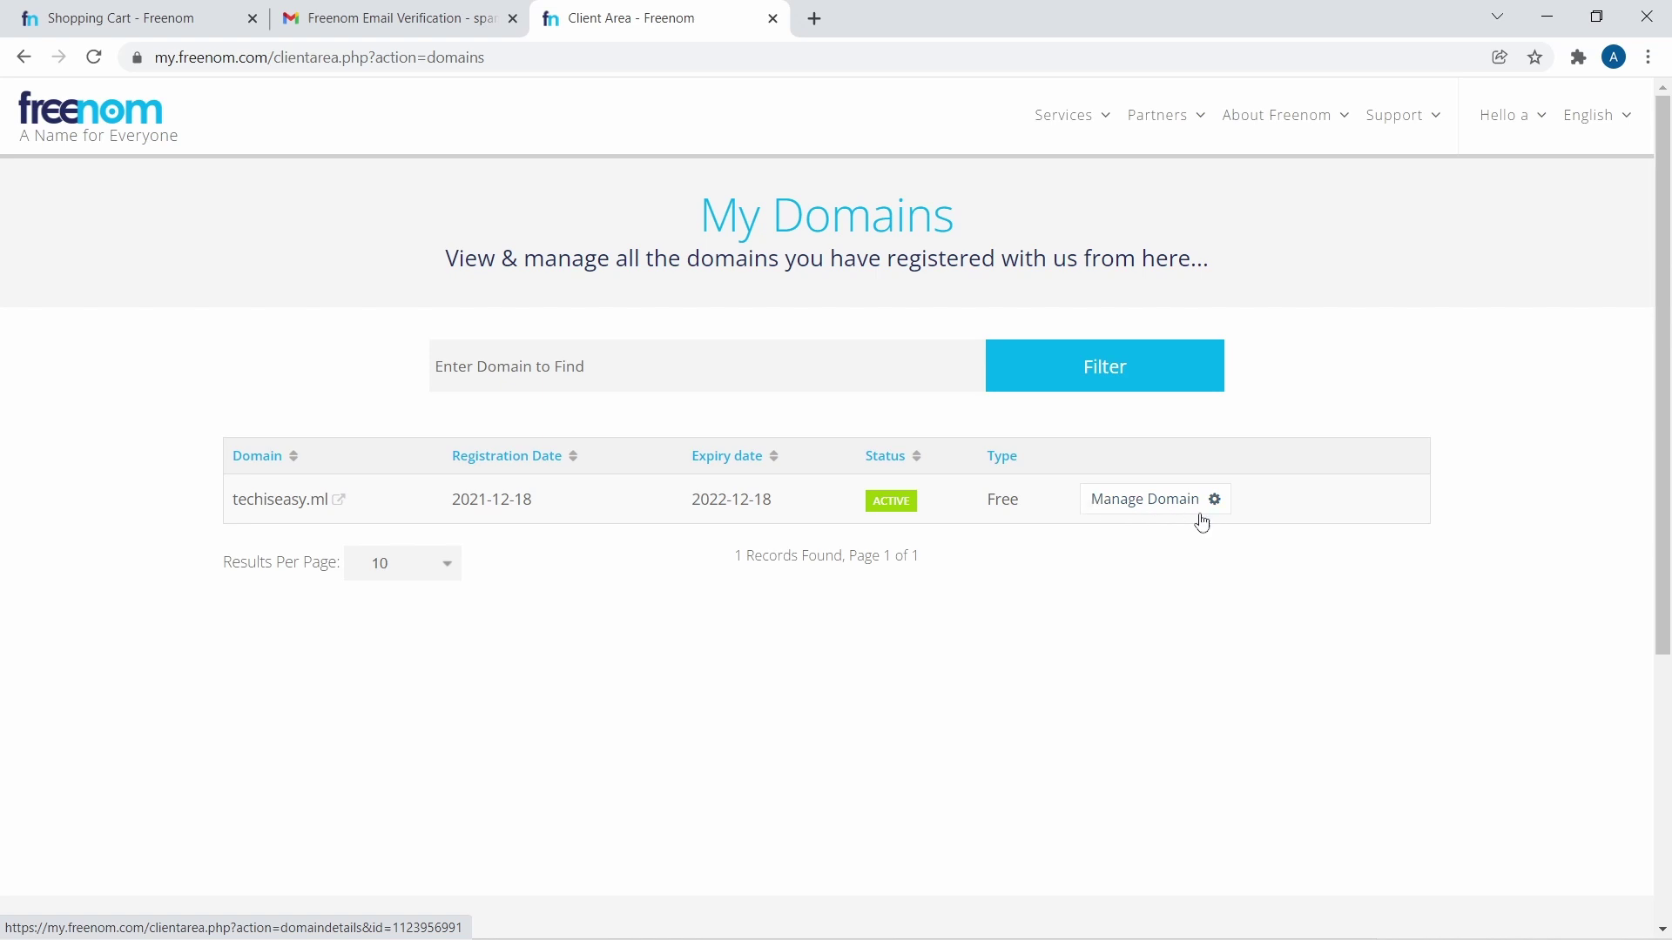
Open Manage Domain for techiseasy.ml, browse Management Tools, then the Manage Freenom DNS tab
click(1176, 500)
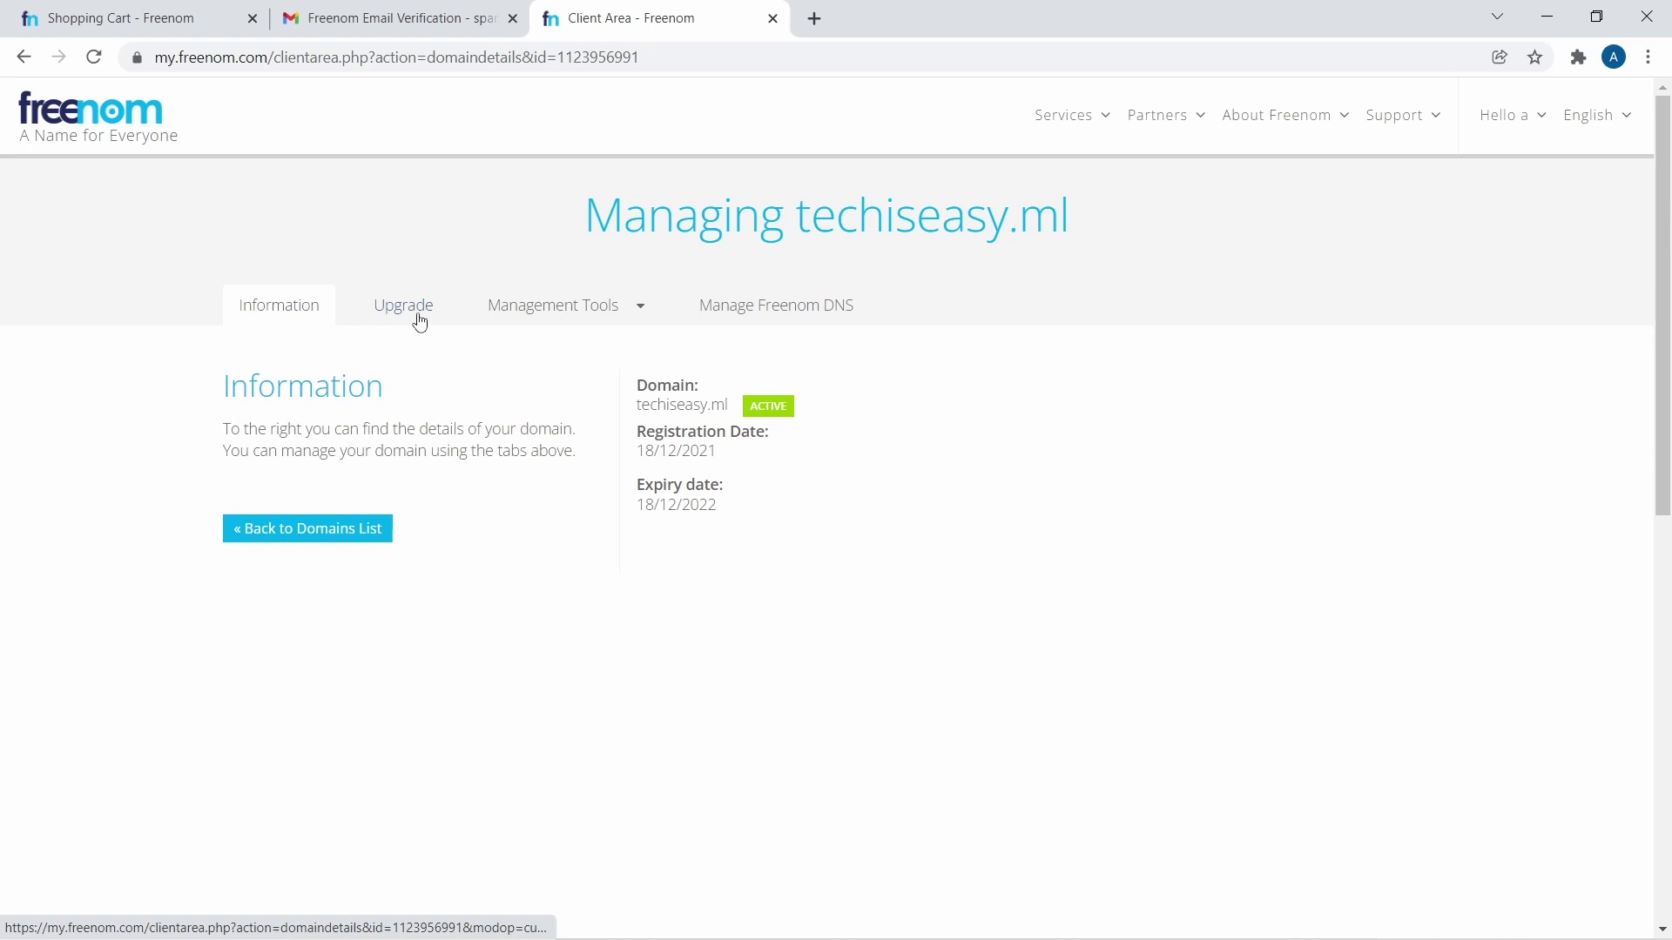
click(542, 311)
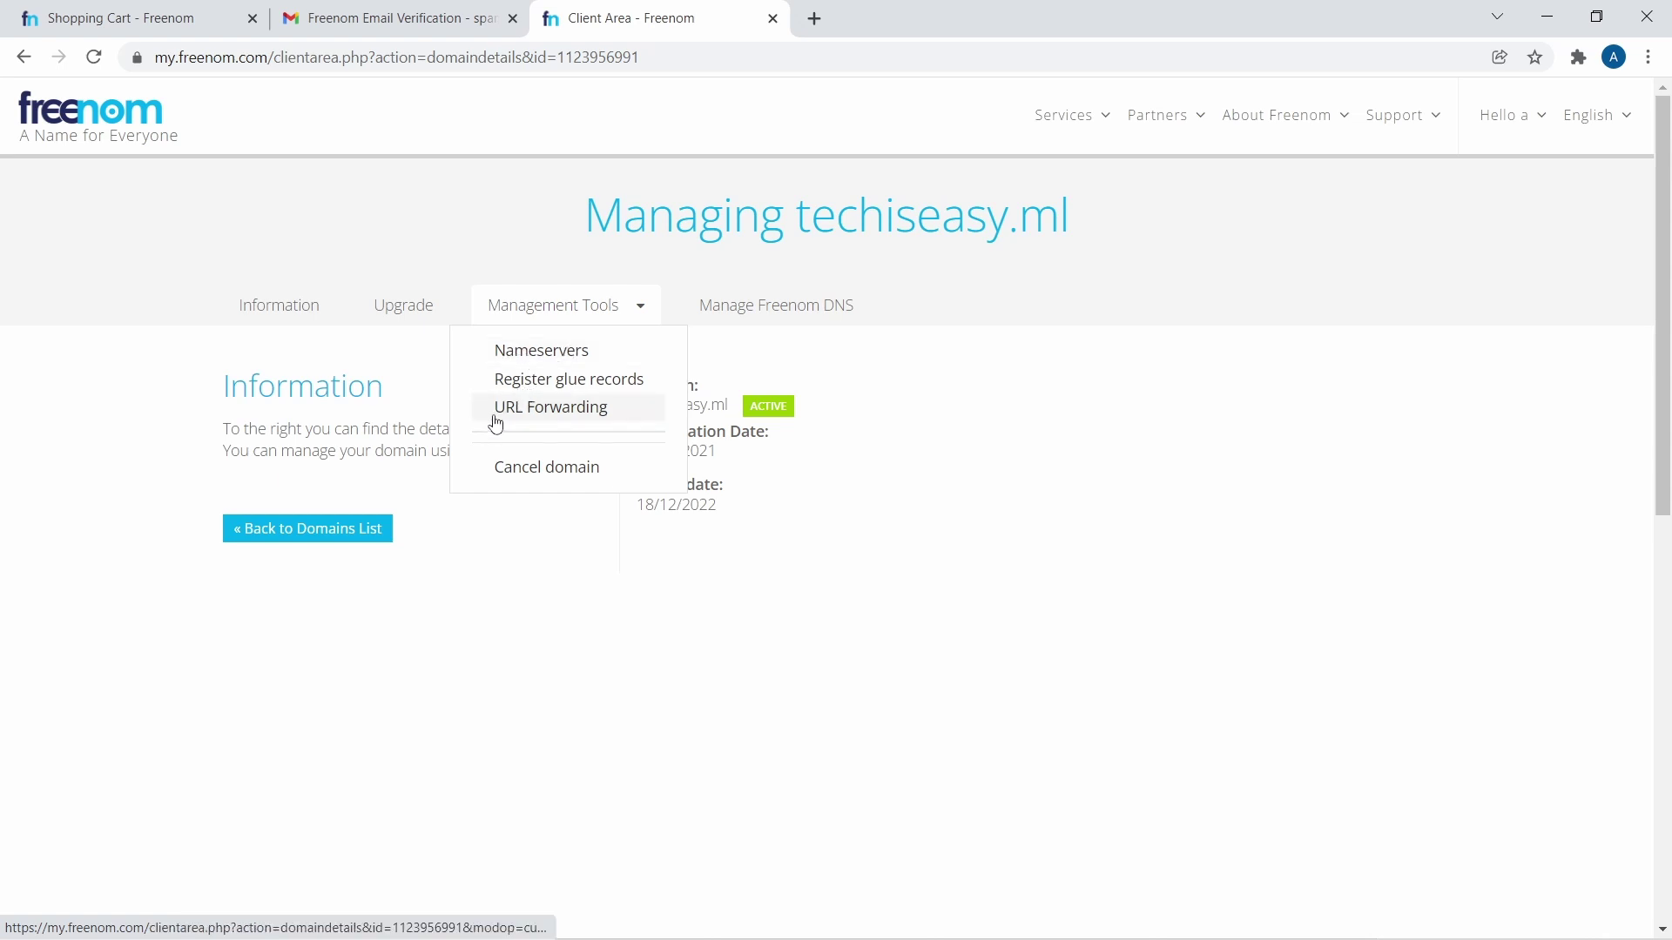
click(702, 562)
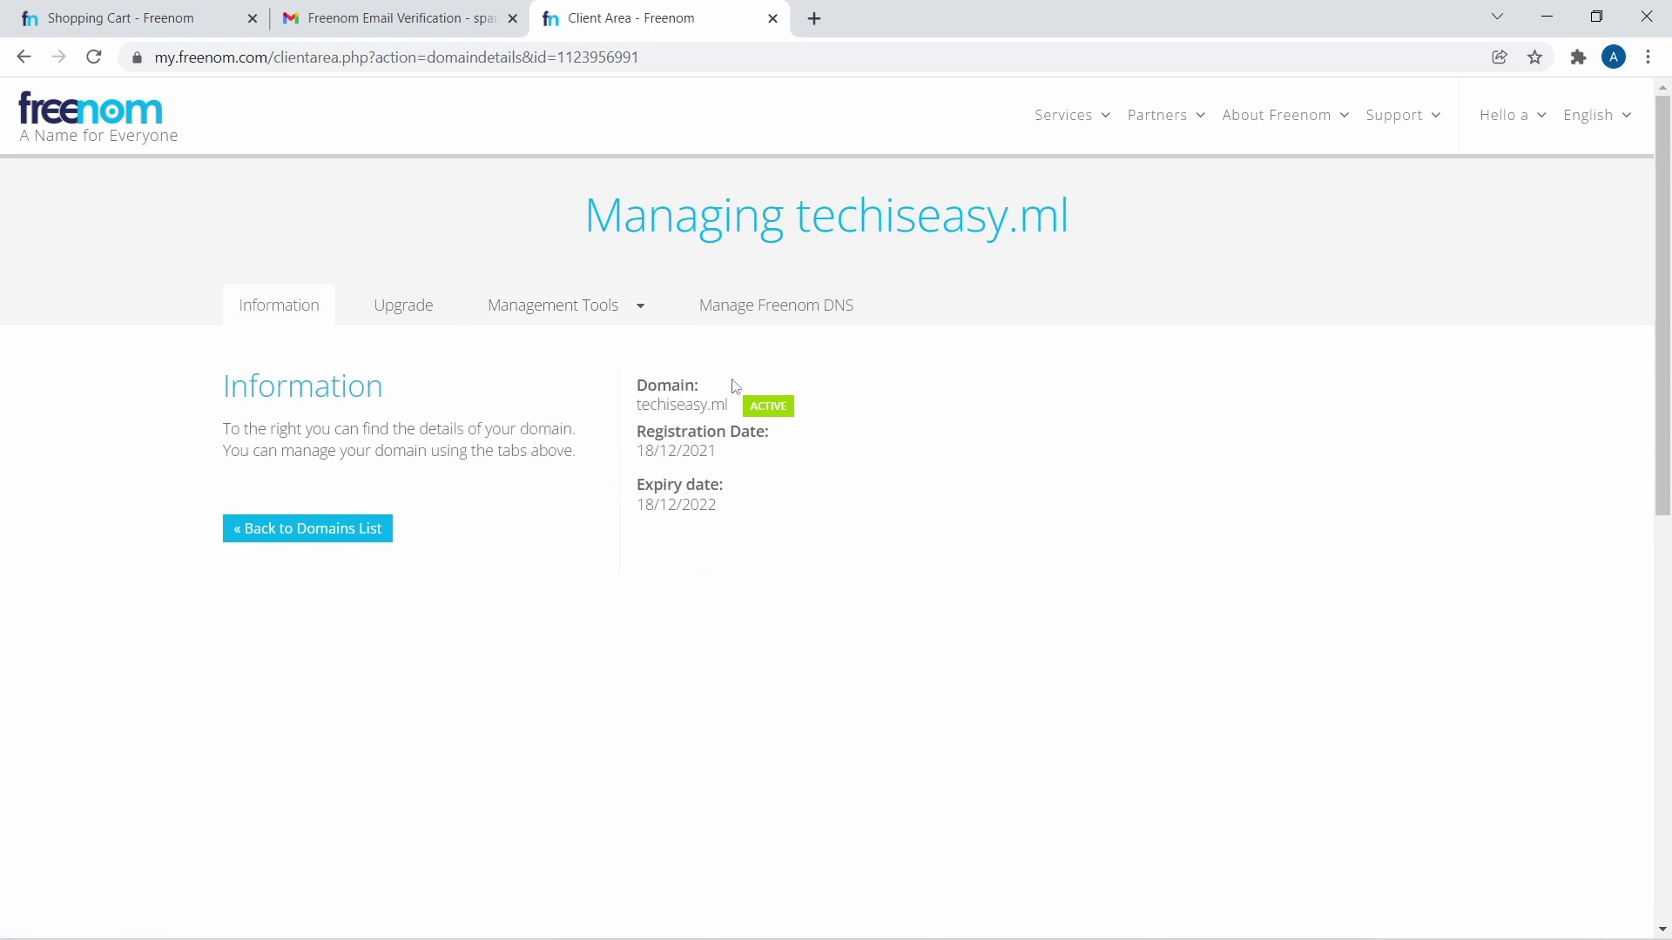
click(729, 319)
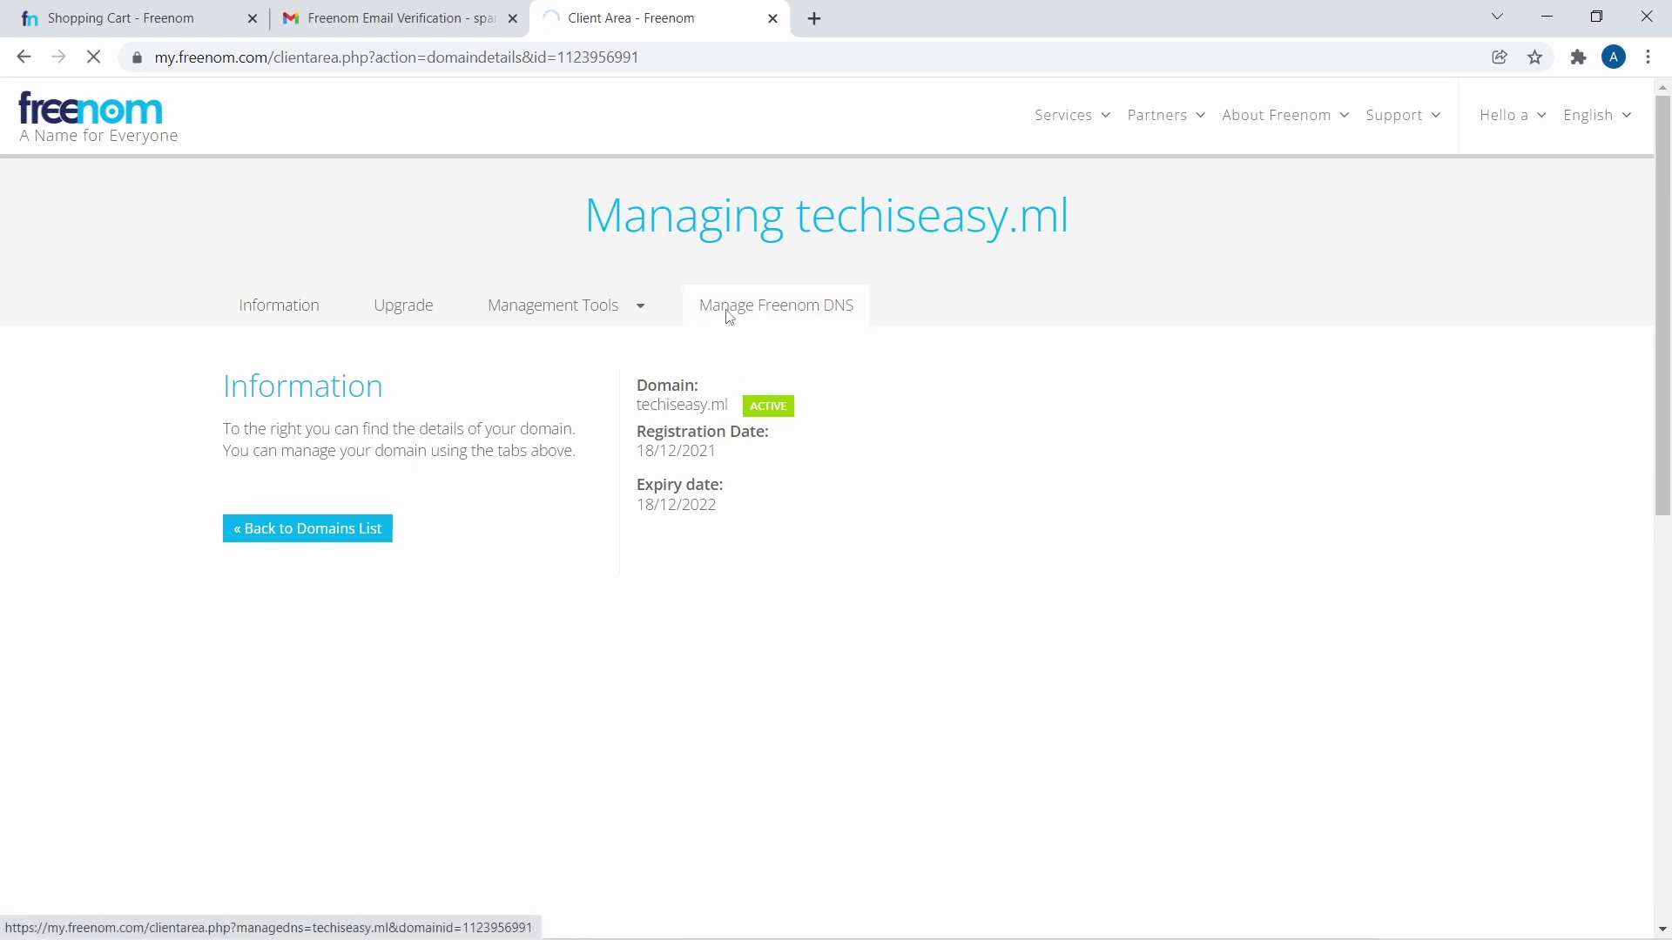